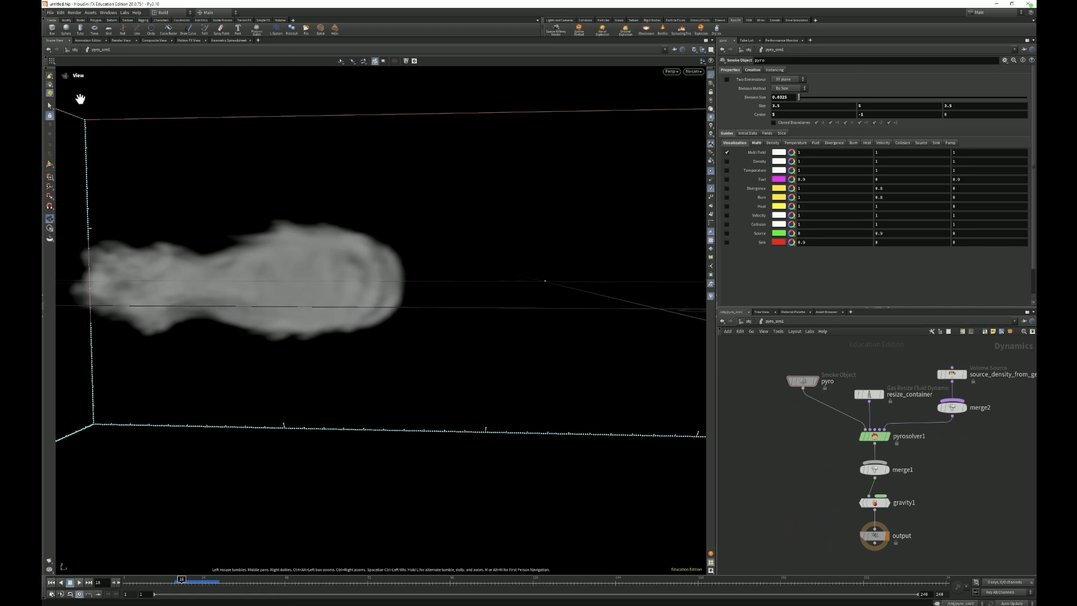
Step: Start a new scene and discard the changes to the current one
{"action": "left_click", "coordinate": [51, 12]}
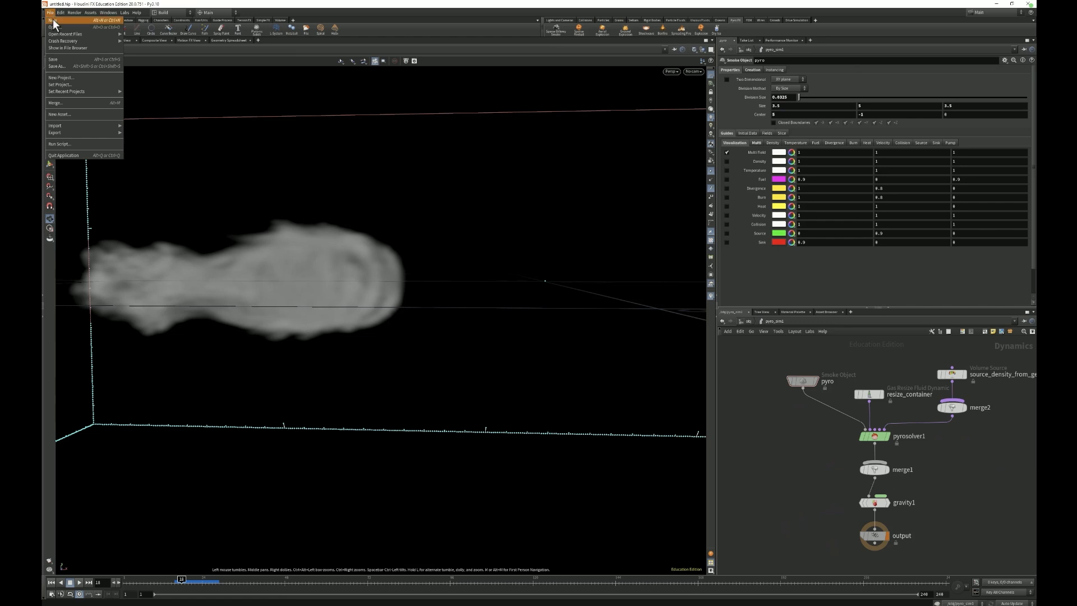
{"action": "left_click", "coordinate": [61, 19]}
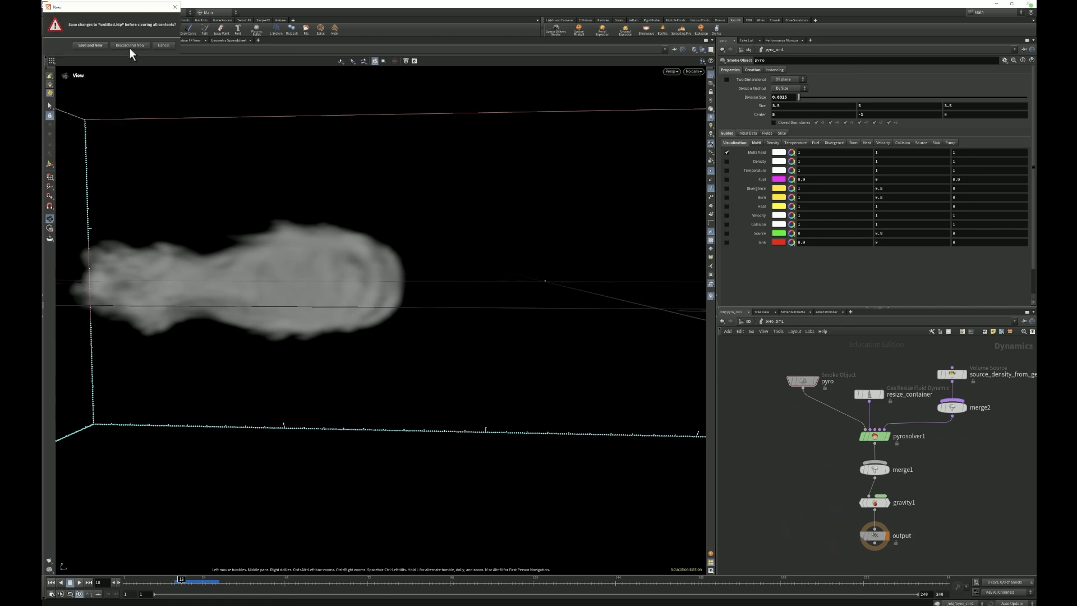
{"action": "left_click", "coordinate": [130, 45]}
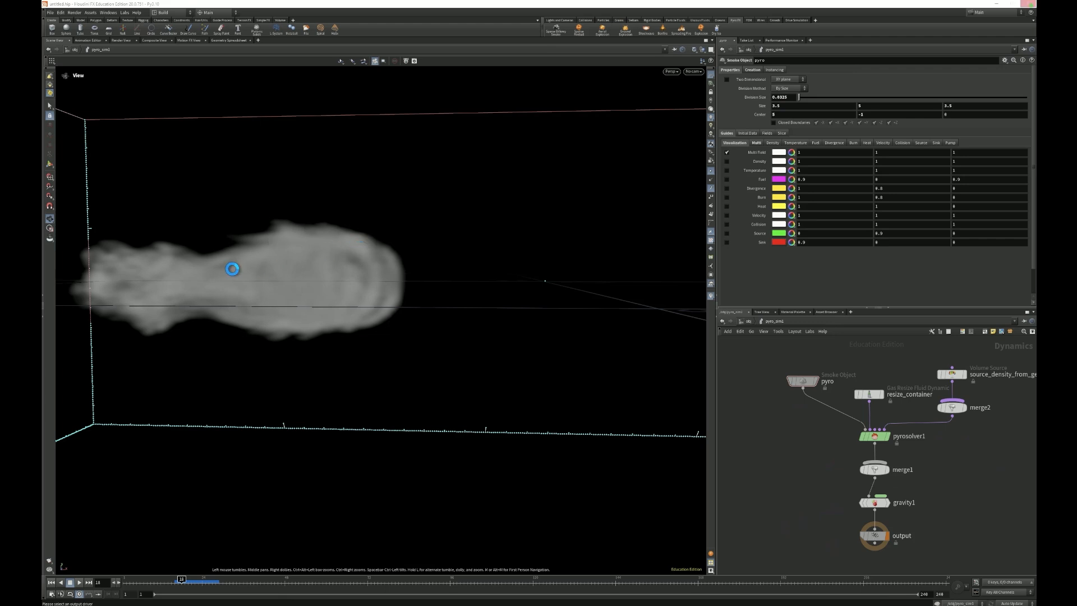
Step: Create a Geometry object in the empty scene and go inside its network
{"action": "key", "text": "Tab"}
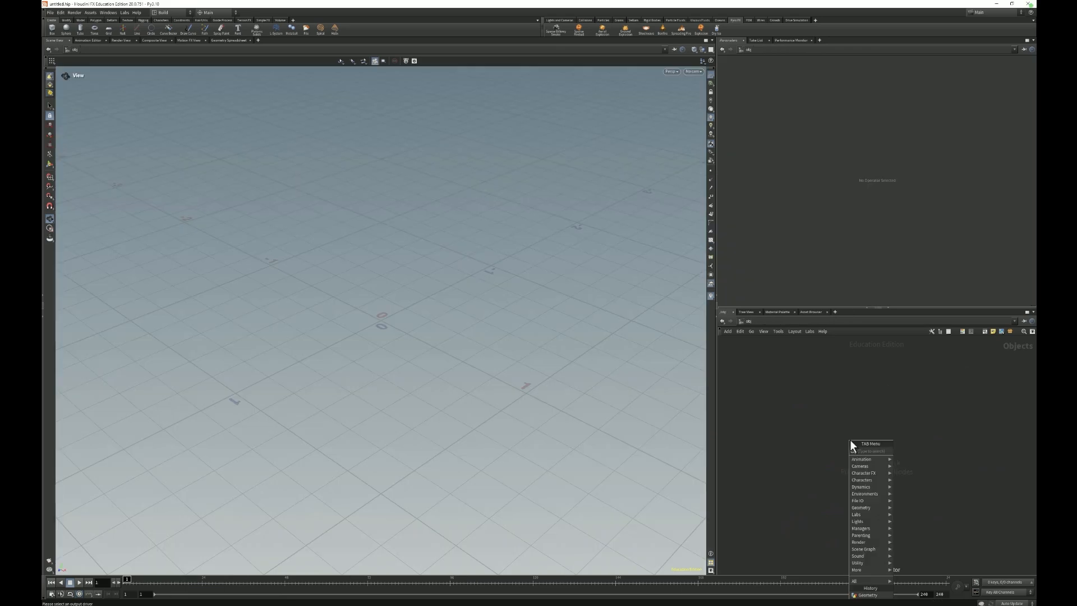
{"action": "type", "text": "ge"}
{"action": "key", "text": "Return"}
{"action": "left_click", "coordinate": [850, 439]}
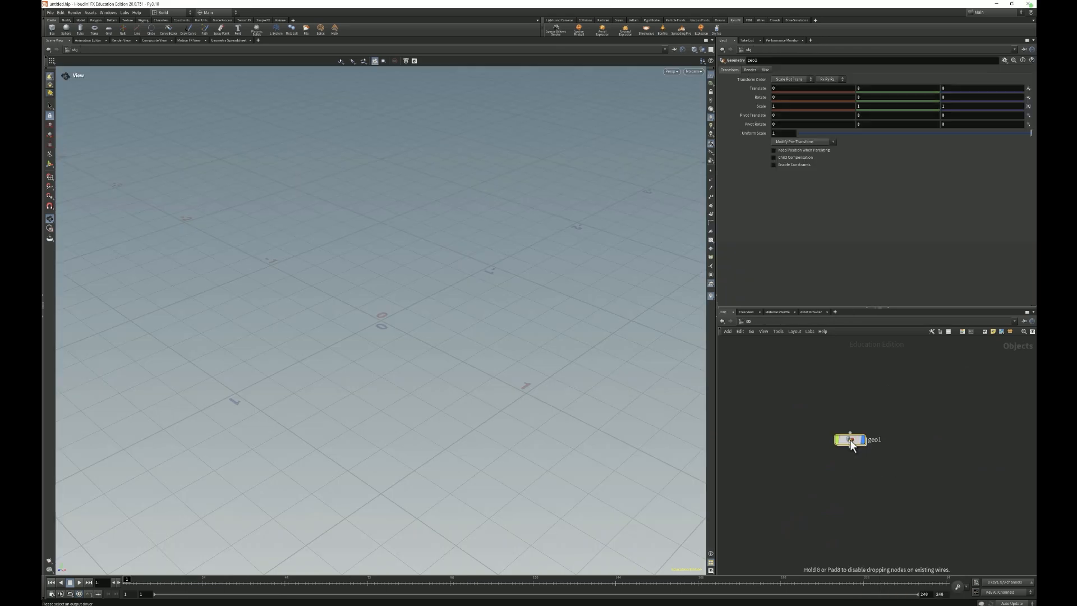
{"action": "double_click", "coordinate": [850, 439]}
Step: Add a Sphere node to the geometry network
{"action": "key", "text": "Tab"}
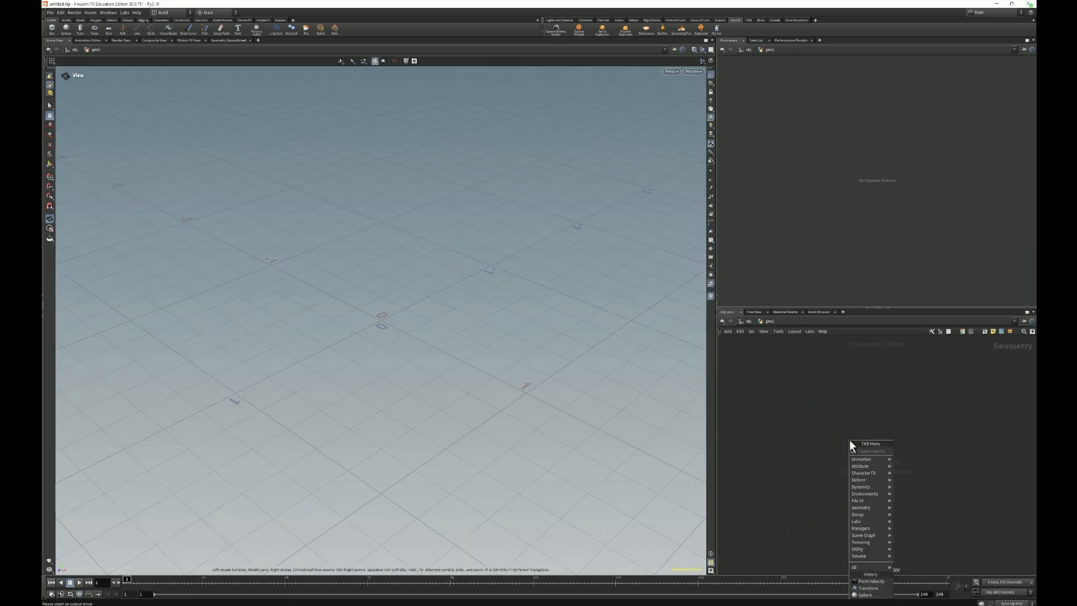
{"action": "key", "text": "Escape"}
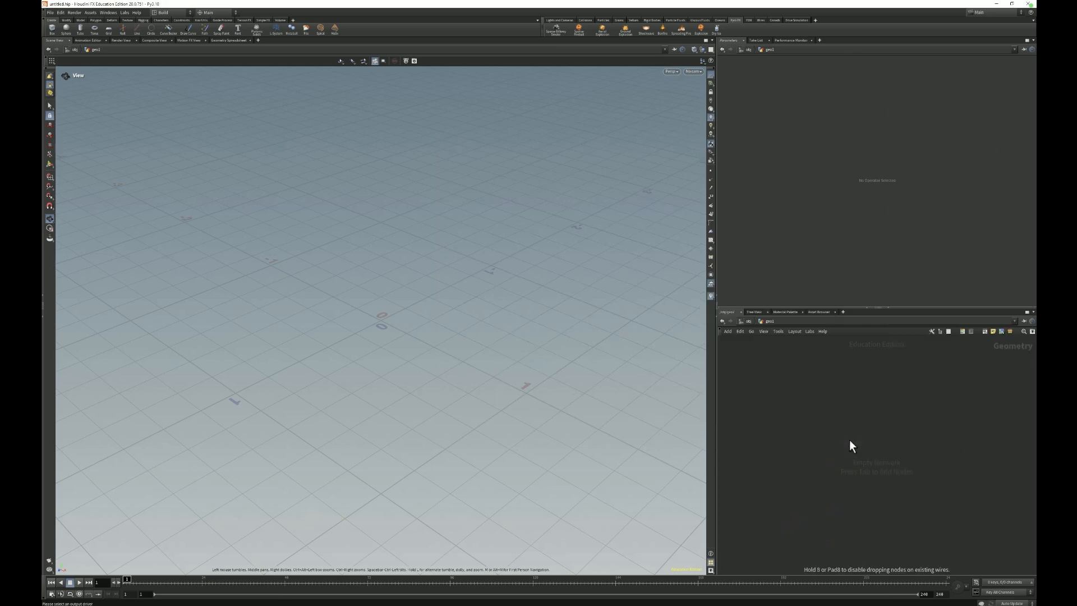
{"action": "key", "text": "Tab"}
{"action": "type", "text": "sphere"}
{"action": "key", "text": "Return"}
{"action": "left_click", "coordinate": [849, 440]}
Step: Append a Transform node to the sphere and display its result
{"action": "left_click_drag", "start_coordinate": [842, 450], "coordinate": [867, 477]}
{"action": "type", "text": "transform"}
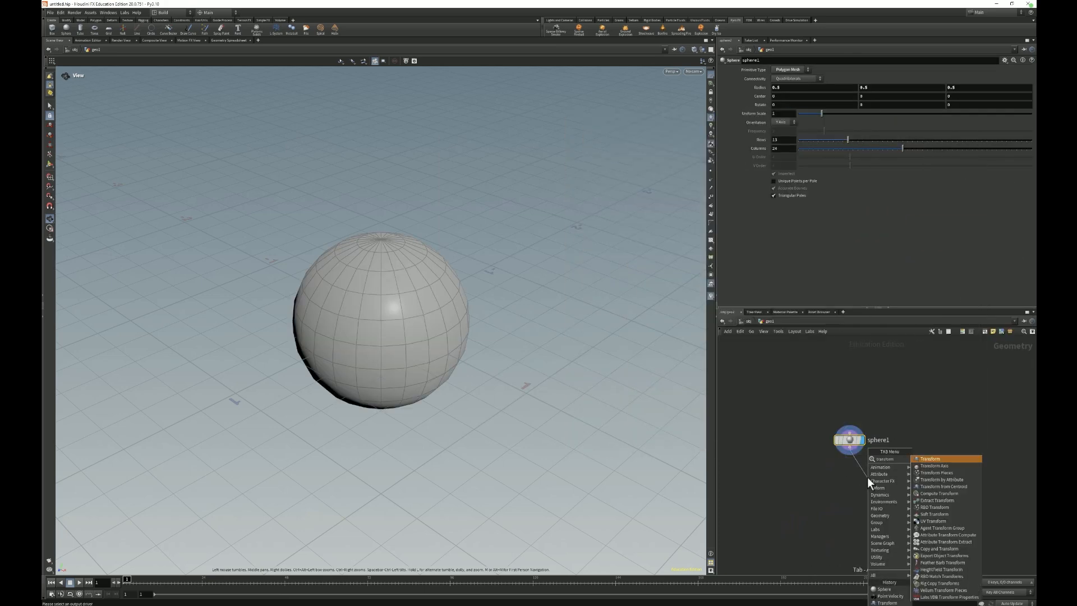
{"action": "key", "text": "Return"}
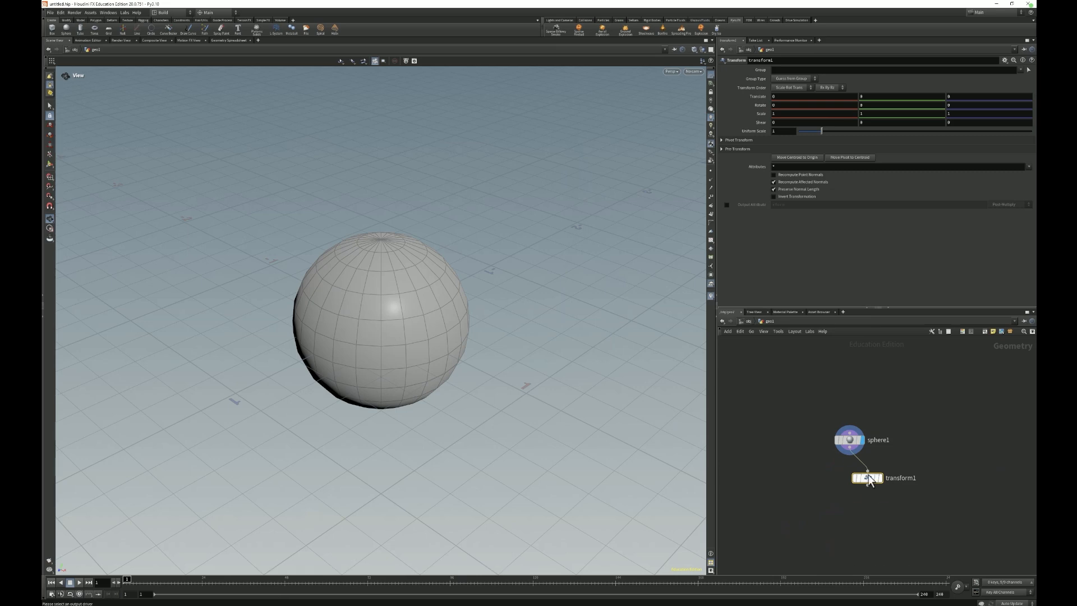
{"action": "left_click", "coordinate": [880, 477]}
Step: Set the Transform node's X translation to -5 and keyframe it at frame 1
{"action": "left_click_drag", "start_coordinate": [432, 408], "coordinate": [341, 400], "text": "alt"}
{"action": "right_click_drag", "start_coordinate": [341, 400], "coordinate": [317, 392]}
{"action": "left_click_drag", "start_coordinate": [318, 392], "coordinate": [345, 367]}
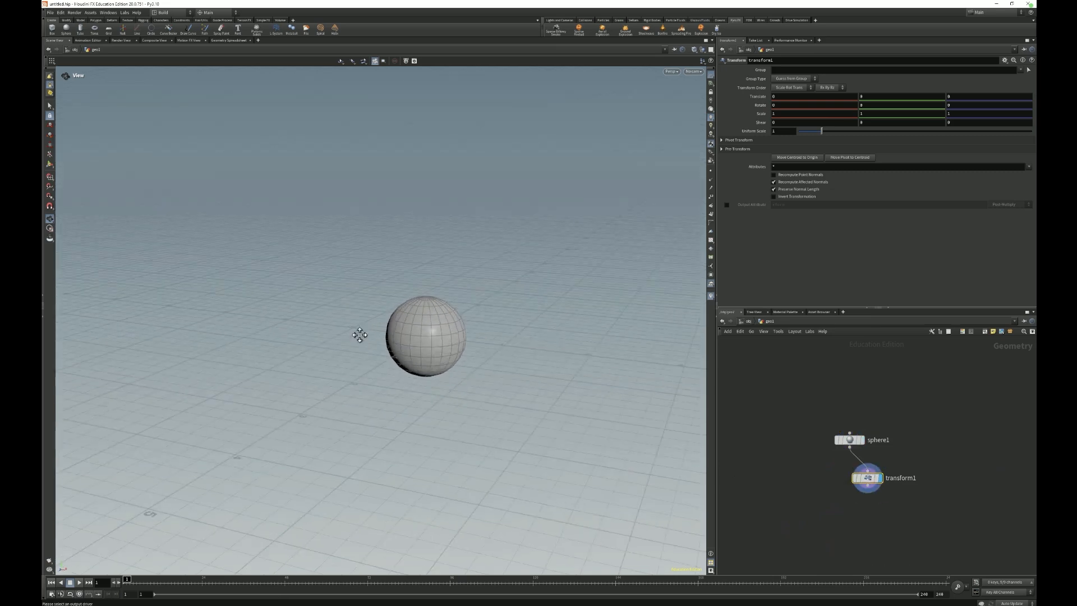
{"action": "middle_click_drag", "start_coordinate": [360, 336], "coordinate": [342, 331]}
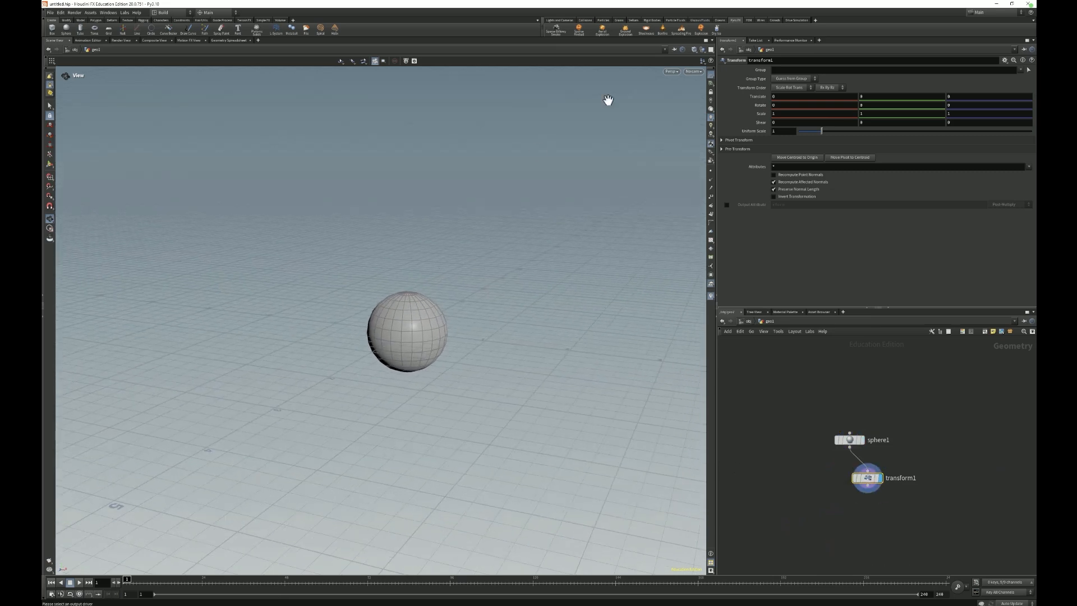
{"action": "left_click", "coordinate": [794, 96]}
{"action": "type", "text": "-5"}
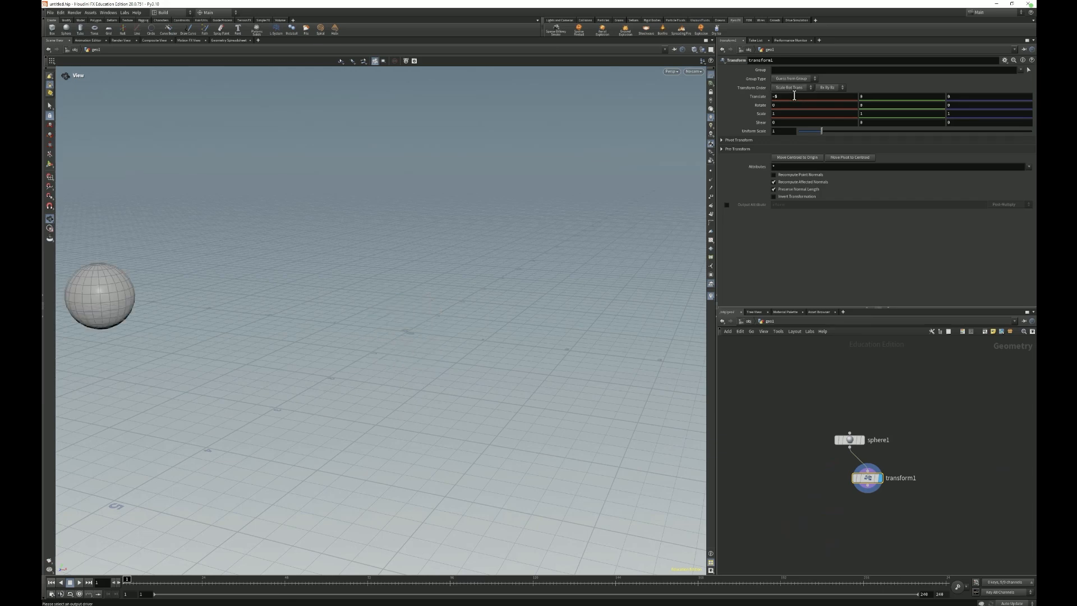
{"action": "left_click", "coordinate": [794, 96], "text": "alt"}
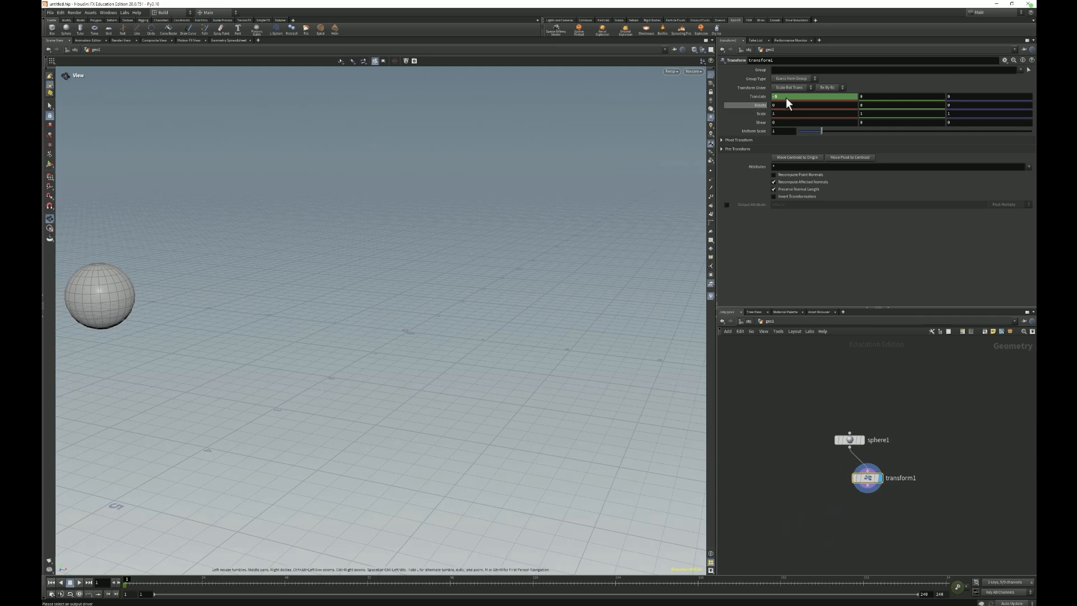
Step: At frame 32, set the Transform node's X translation to 5 and keyframe it
{"action": "left_click", "coordinate": [228, 577]}
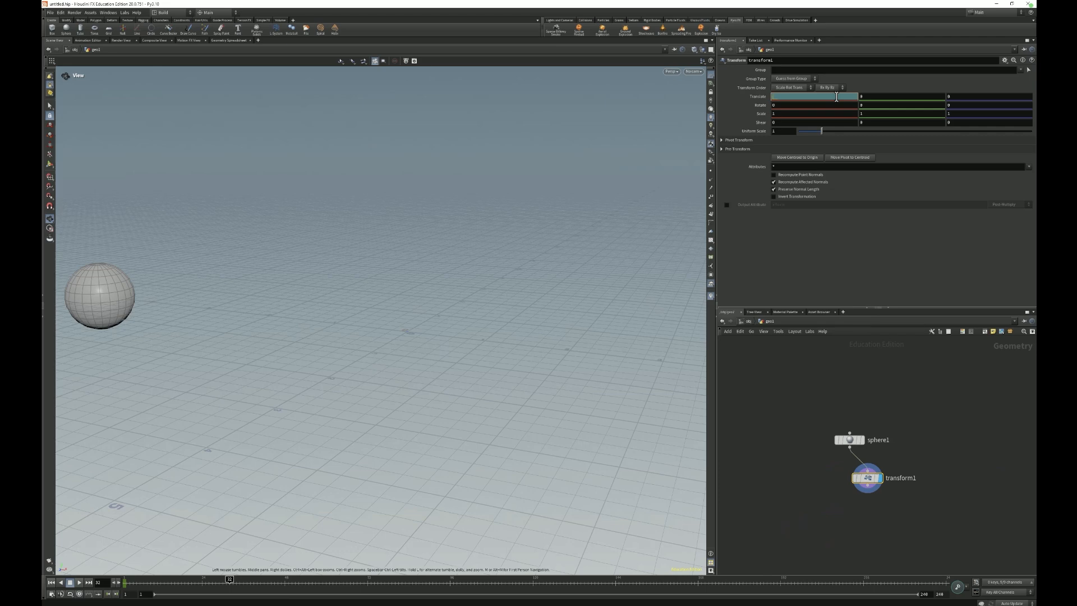
{"action": "type", "text": "-5"}
{"action": "key", "text": "Return"}
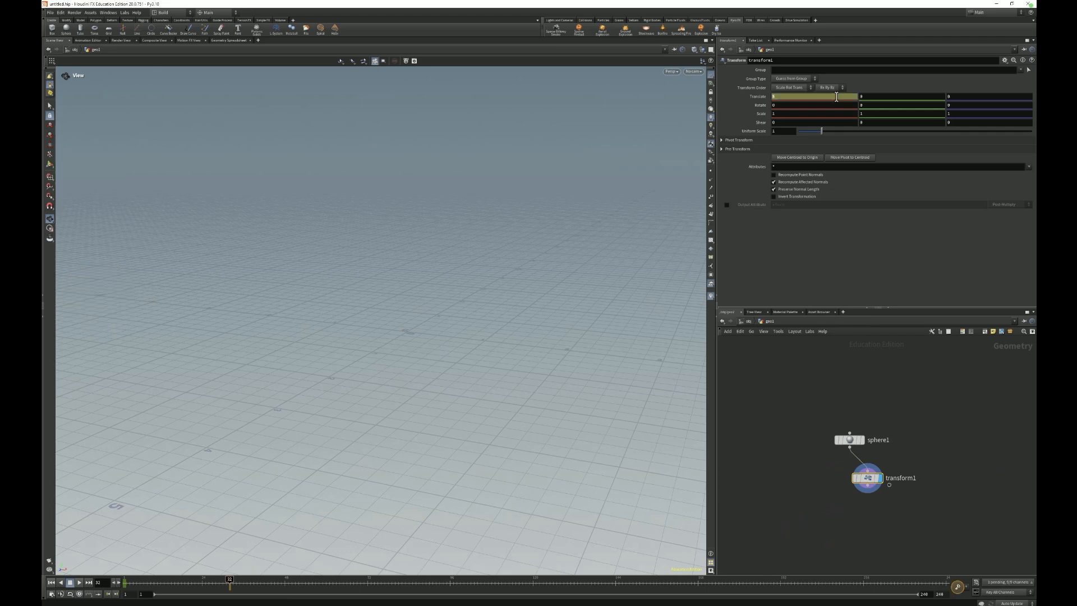
{"action": "left_click", "coordinate": [836, 96], "text": "alt"}
Step: Frame the sphere's whole path in the viewport and scrub back to frame 1 to check its movement
{"action": "right_click_drag", "start_coordinate": [577, 300], "coordinate": [390, 262]}
{"action": "middle_click_drag", "start_coordinate": [390, 262], "coordinate": [312, 280]}
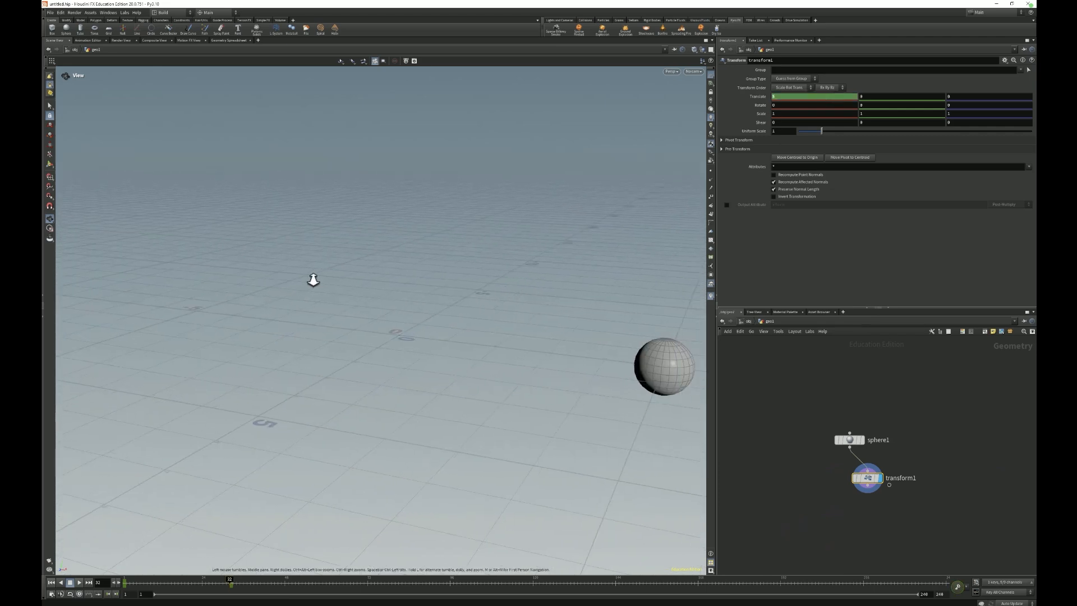
{"action": "right_click_drag", "start_coordinate": [313, 280], "coordinate": [310, 292]}
{"action": "middle_click_drag", "start_coordinate": [411, 323], "coordinate": [412, 310]}
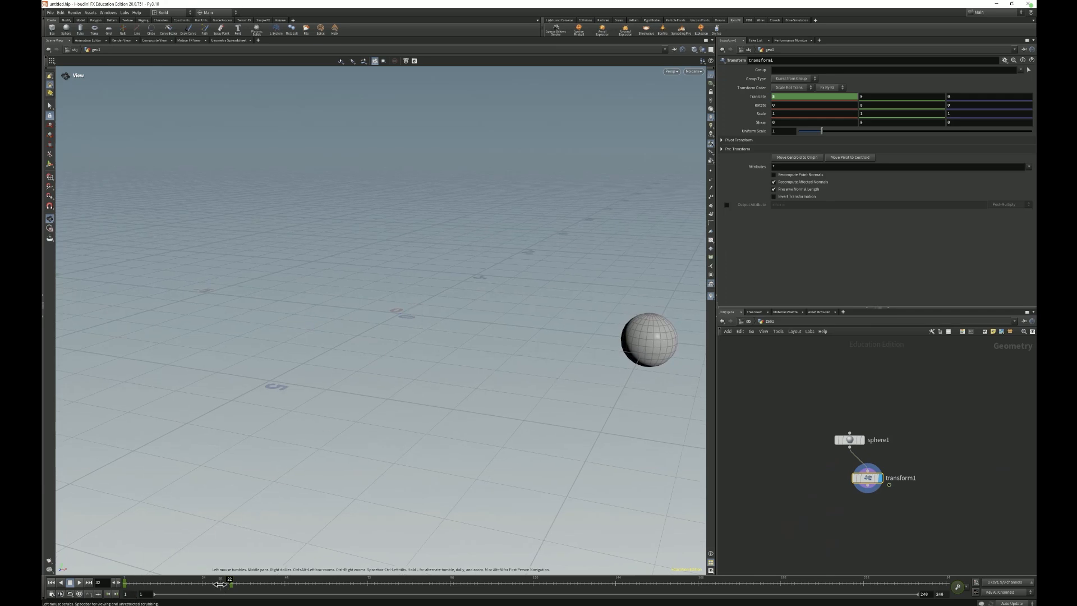
{"action": "left_click_drag", "start_coordinate": [219, 584], "coordinate": [104, 595]}
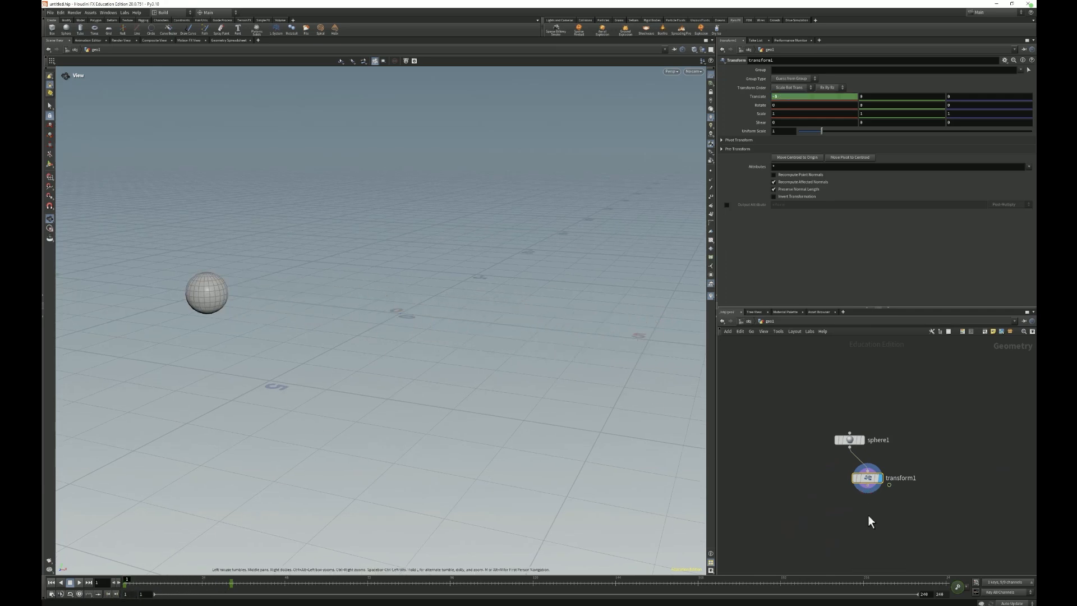
Step: Append a Point Velocity node after the Transform node and display its result
{"action": "key", "text": "Tab"}
{"action": "type", "text": "point"}
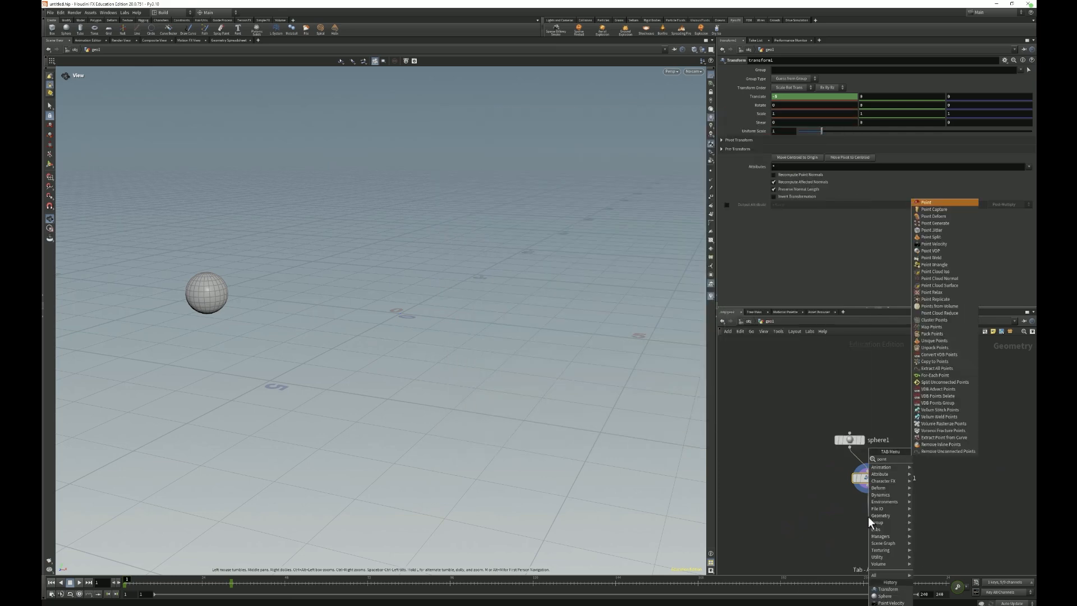
{"action": "type", "text": " velo"}
{"action": "key", "text": "Return"}
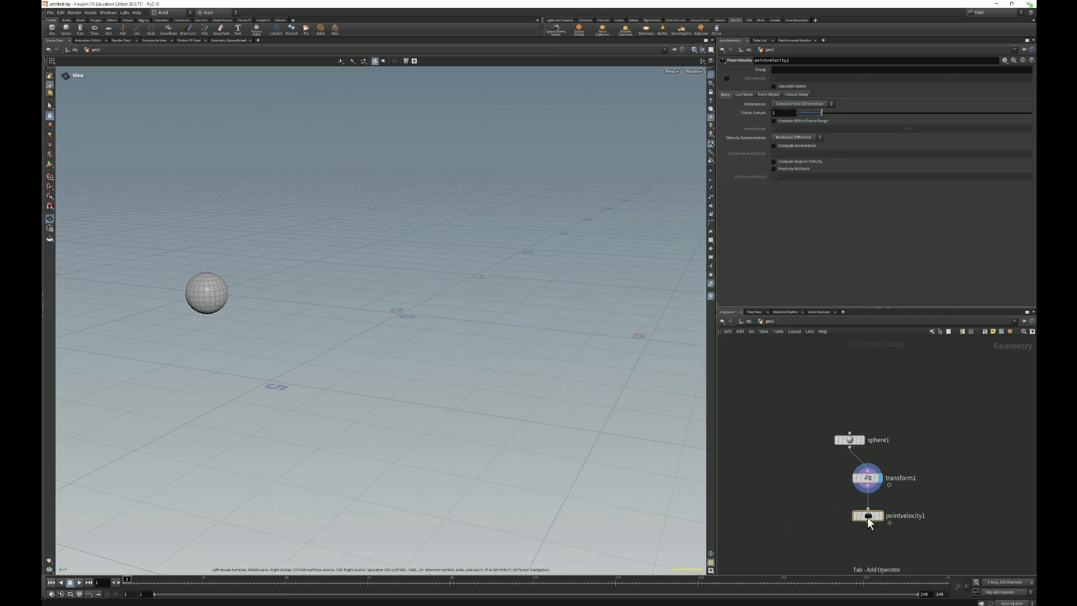
{"action": "left_click", "coordinate": [866, 517]}
{"action": "left_click", "coordinate": [880, 515]}
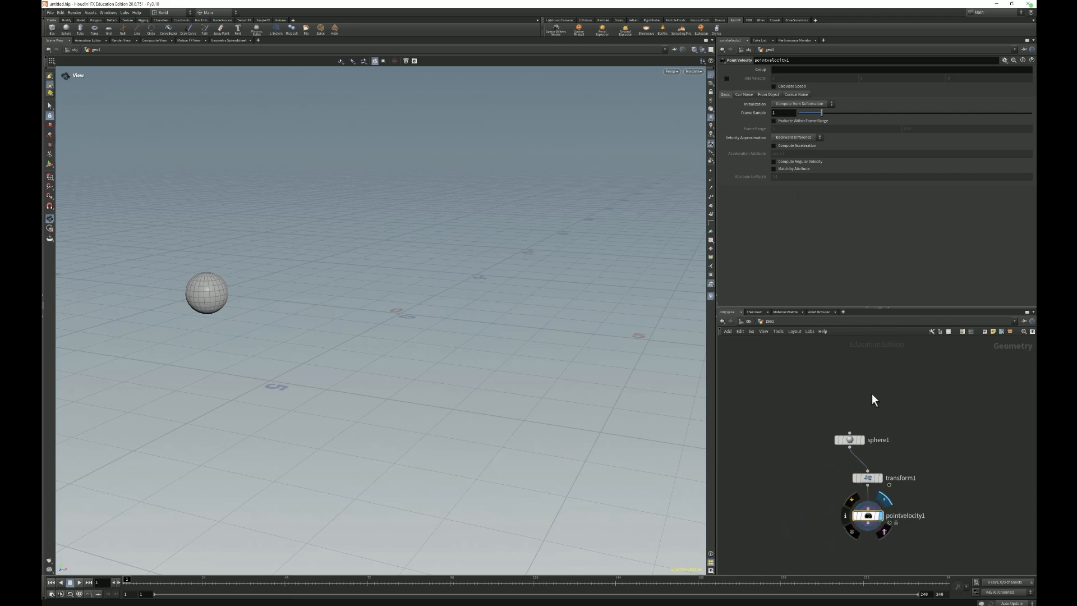
Step: Enable acceleration, angular velocity and speed on the Point Velocity node, with Central Difference as the velocity approximation
{"action": "left_click", "coordinate": [784, 146]}
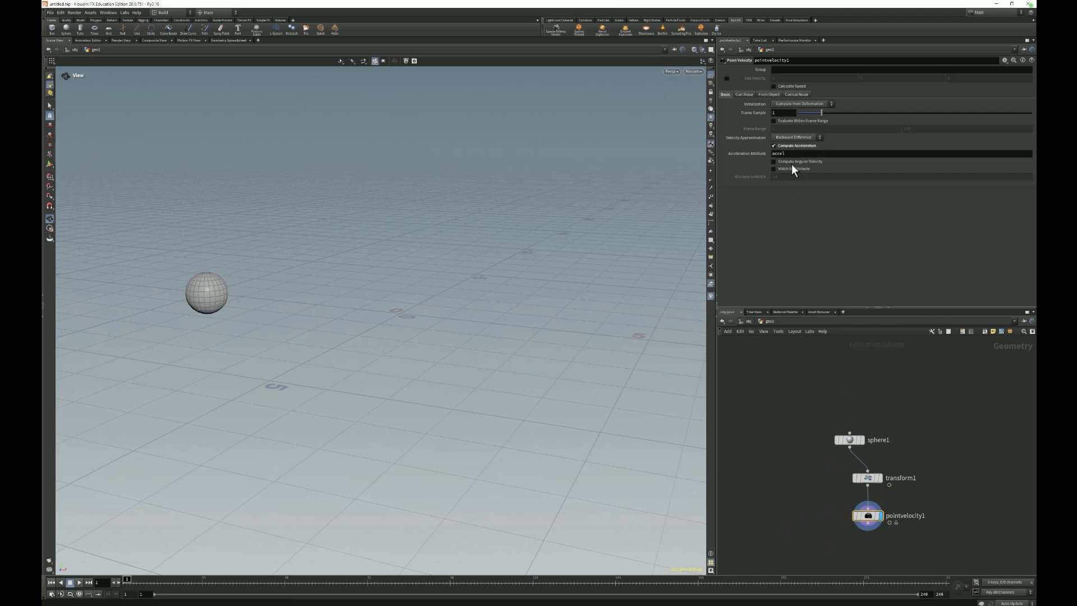
{"action": "left_click", "coordinate": [791, 162]}
{"action": "left_click", "coordinate": [774, 86]}
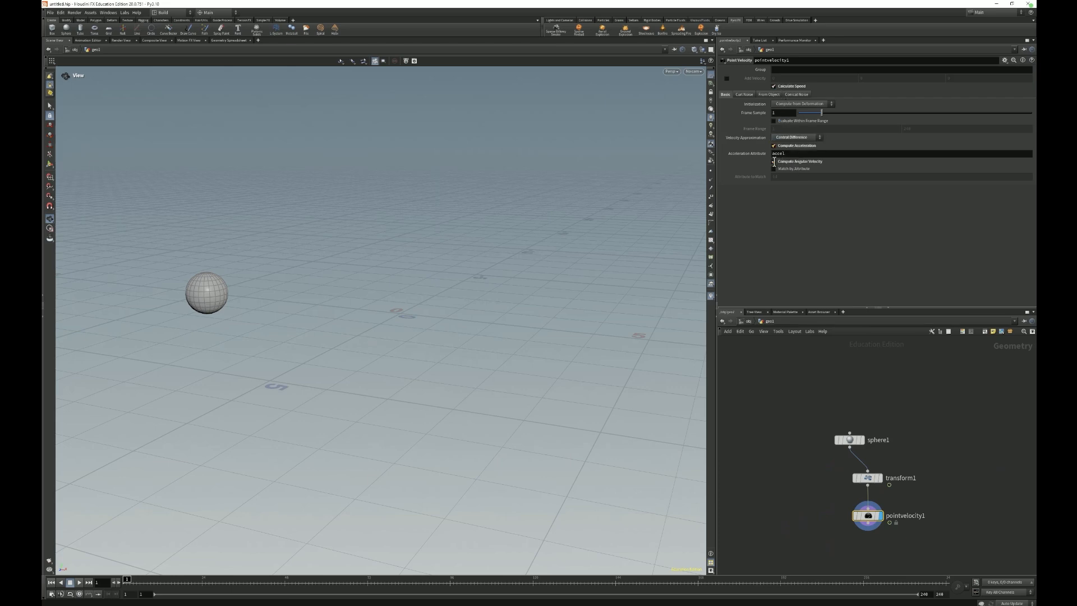
Step: Show the sphere's points and velocity trails, scrub the opening frames to check them, and return to the object level
{"action": "left_click", "coordinate": [710, 171]}
{"action": "left_click", "coordinate": [710, 189]}
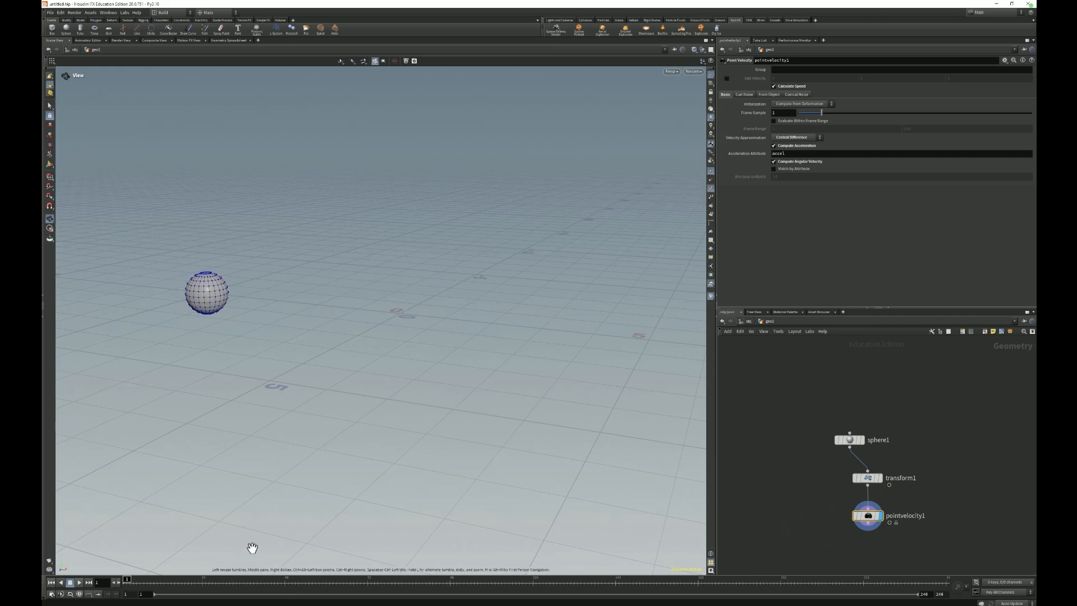
{"action": "mouse_move", "coordinate": [149, 589]}
{"action": "left_mouse_down"}
{"action": "mouse_move", "coordinate": [203, 592]}
{"action": "mouse_move", "coordinate": [95, 600]}
{"action": "left_mouse_up"}
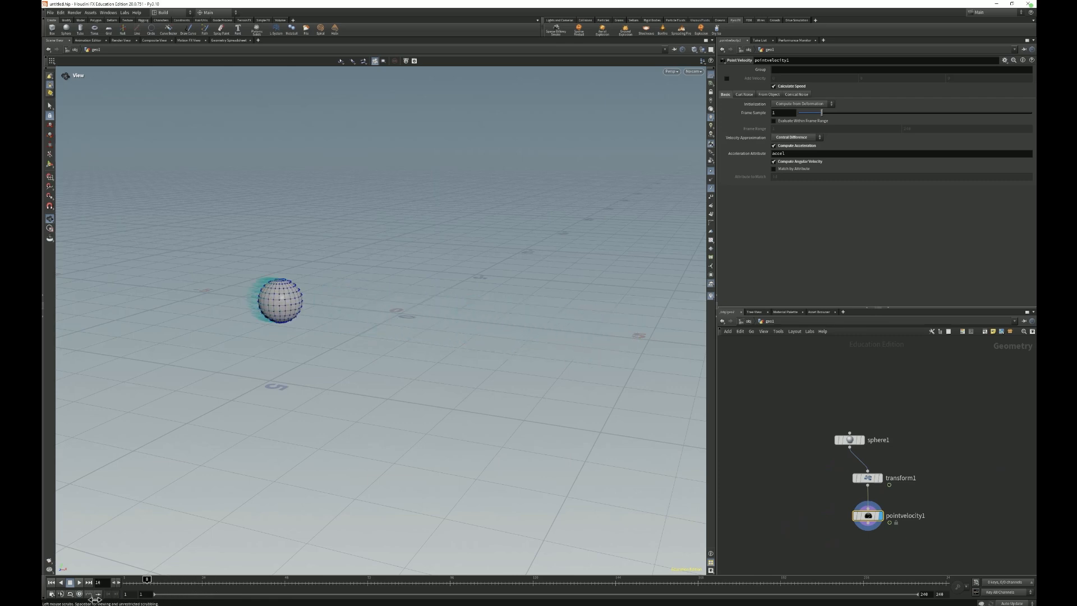
{"action": "left_click", "coordinate": [743, 321]}
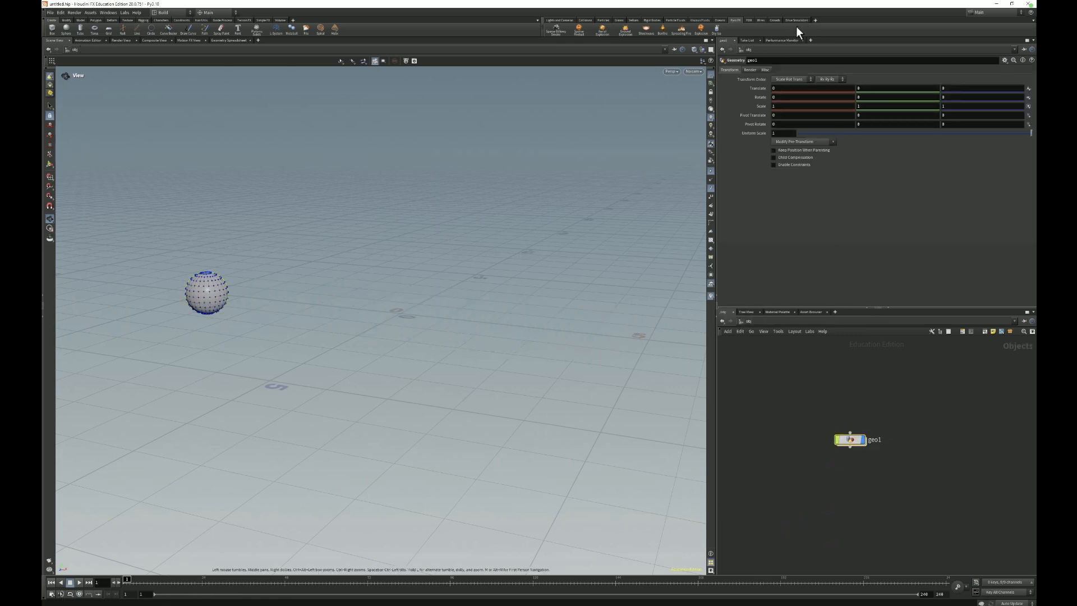
{"action": "right_click", "coordinate": [745, 29]}
{"action": "left_click", "coordinate": [763, 40]}
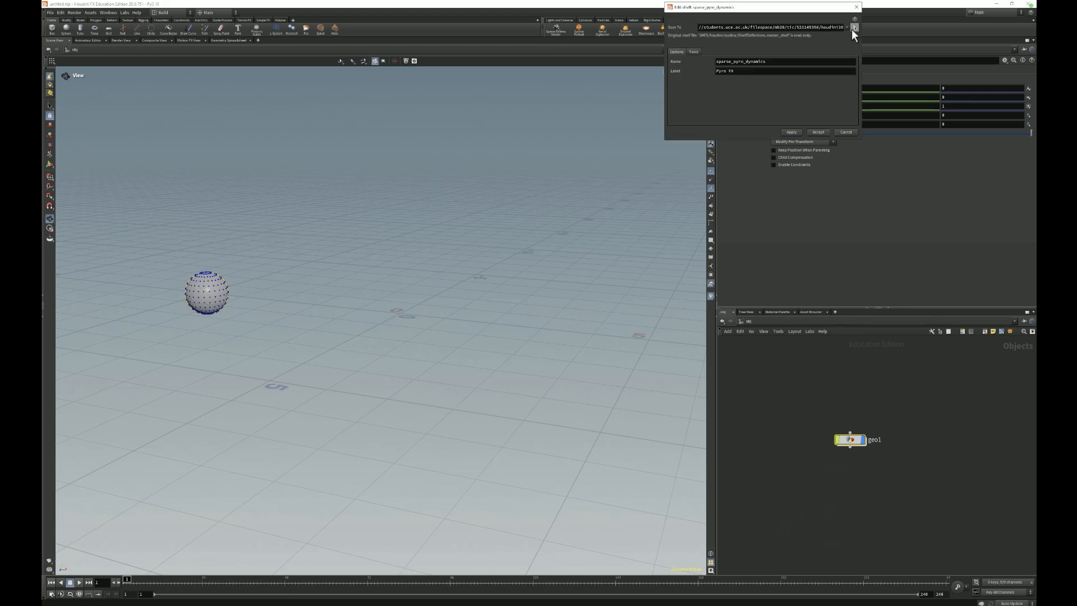
{"action": "left_click", "coordinate": [853, 28]}
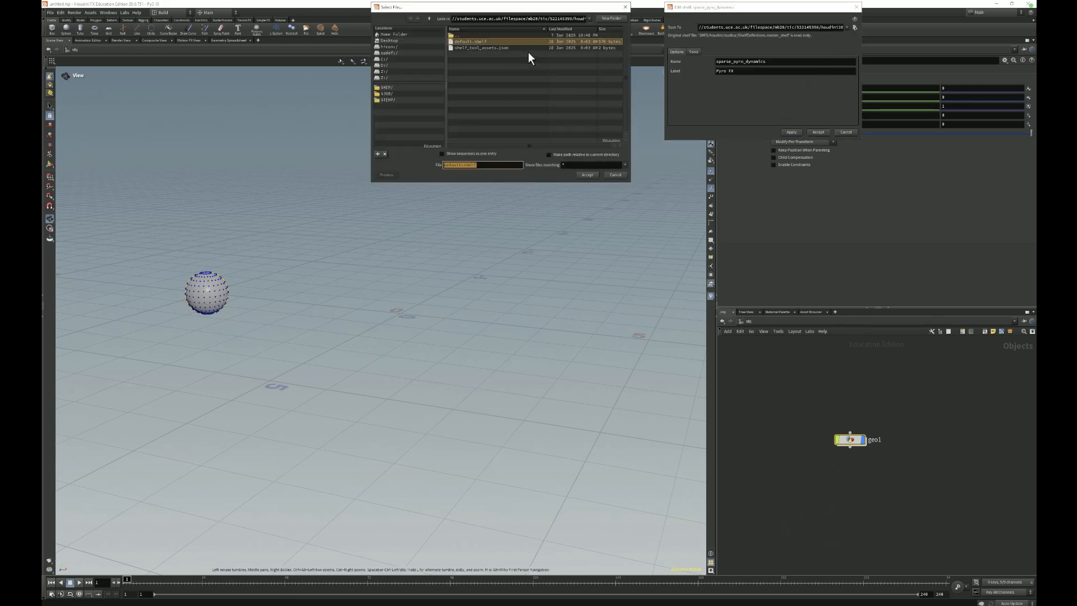
{"action": "left_click", "coordinate": [625, 8]}
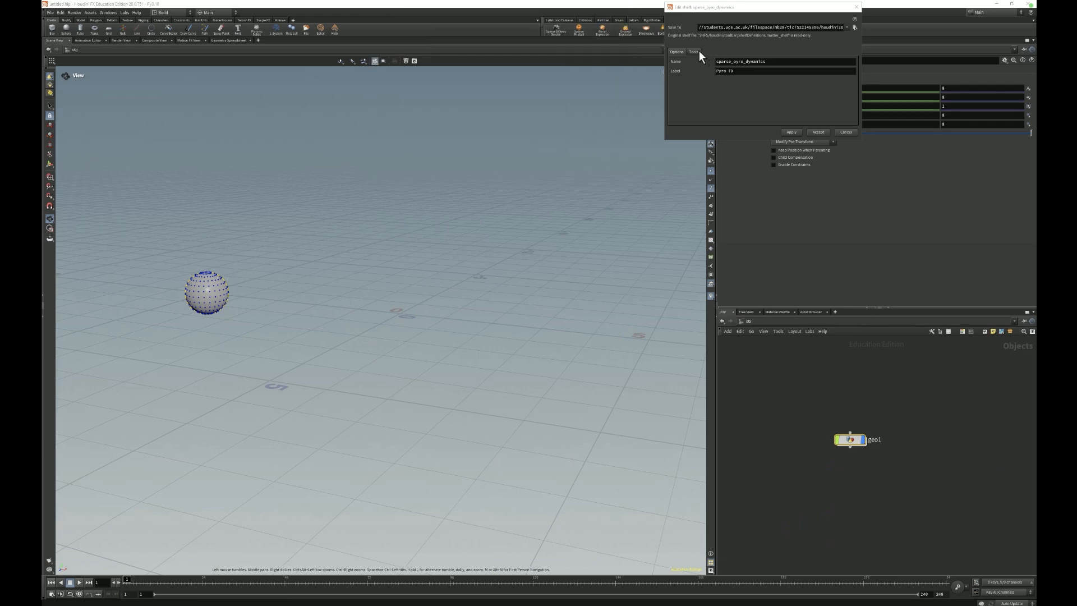
{"action": "left_click", "coordinate": [696, 52]}
{"action": "scroll", "coordinate": [730, 89], "scroll_direction": "down", "scroll_amount": 10}
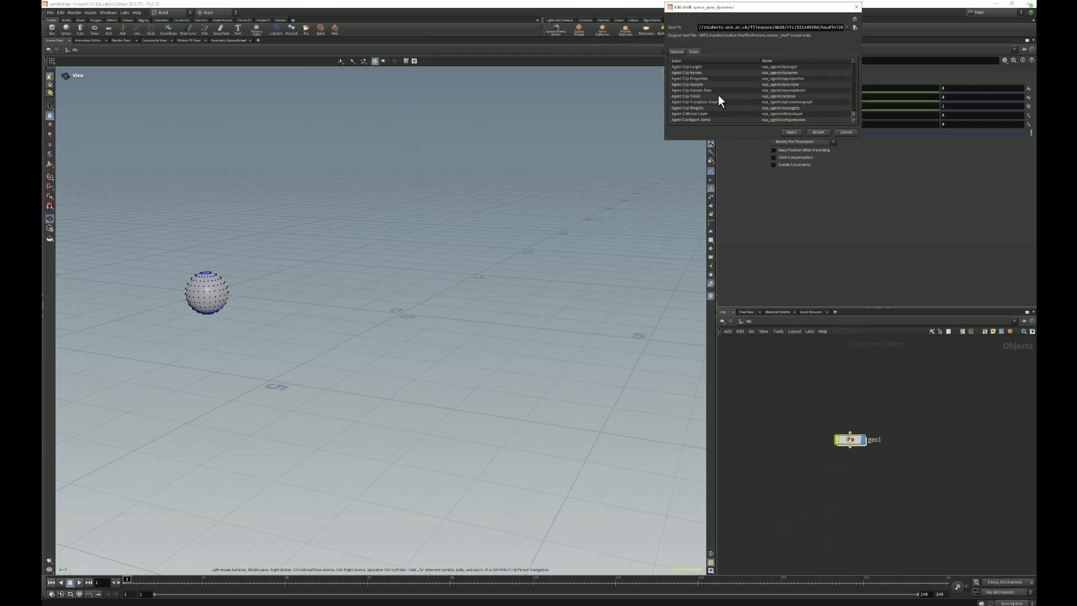
{"action": "scroll", "coordinate": [706, 110], "scroll_direction": "down", "scroll_amount": 5}
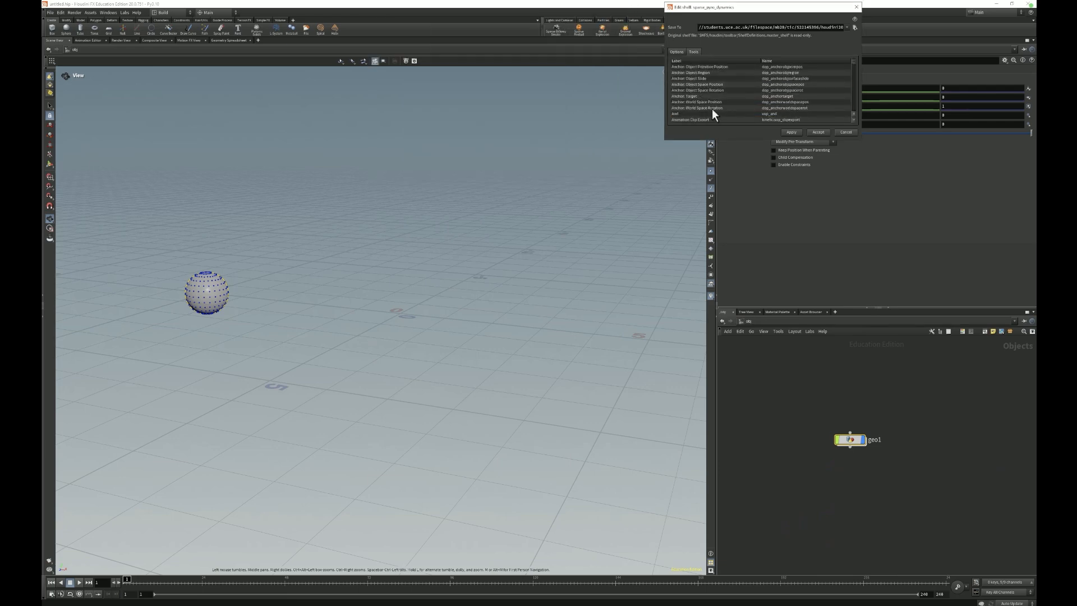
{"action": "left_click", "coordinate": [856, 8]}
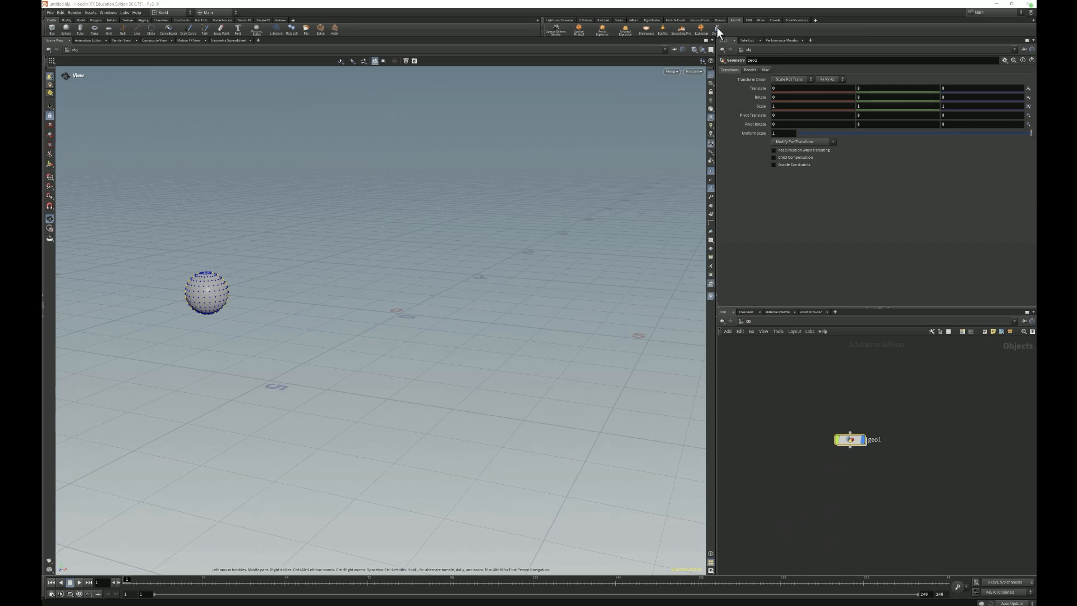
Step: Apply the smoke shelf tool to the animated sphere to make it a smoke source
{"action": "left_click", "coordinate": [211, 294]}
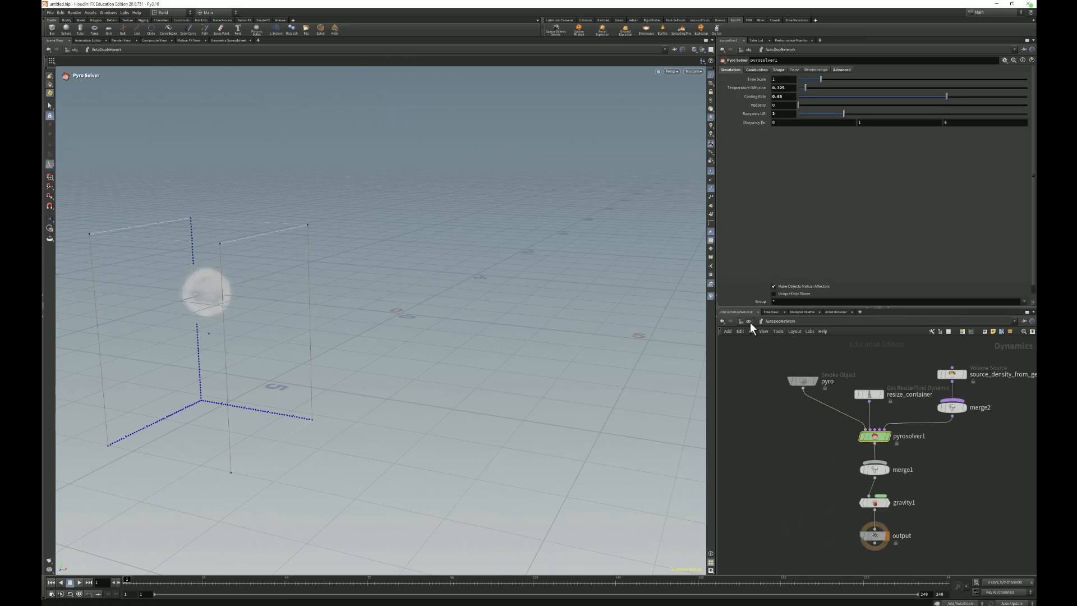
Step: On the resize_container node, switch the maximum bounds clamp to Manual and set its size to 14 in X and 7 in Z
{"action": "left_click", "coordinate": [869, 394]}
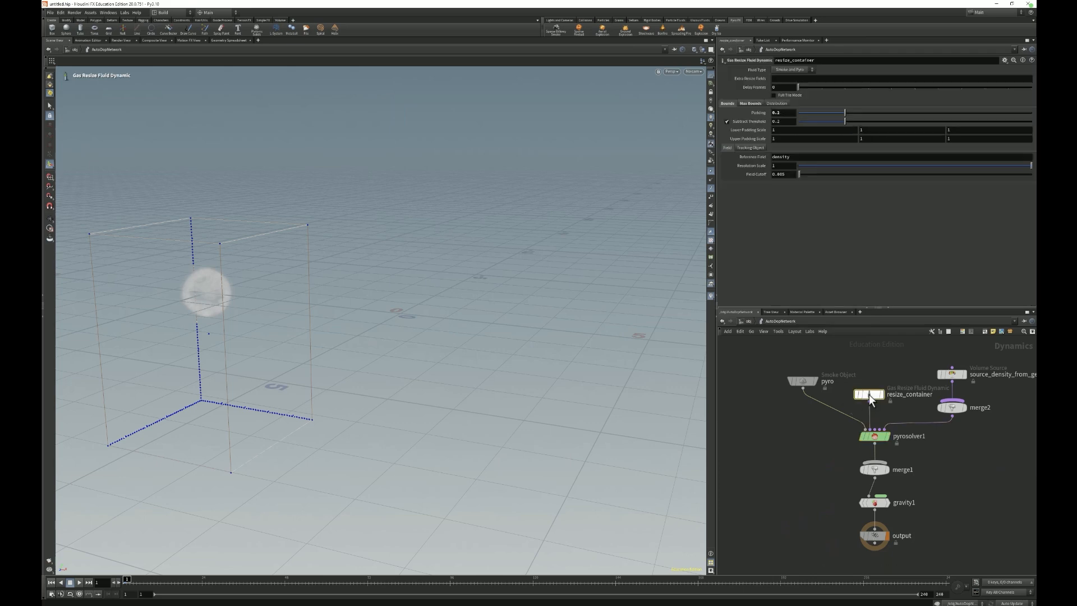
{"action": "left_click", "coordinate": [753, 103]}
{"action": "left_click", "coordinate": [784, 114]}
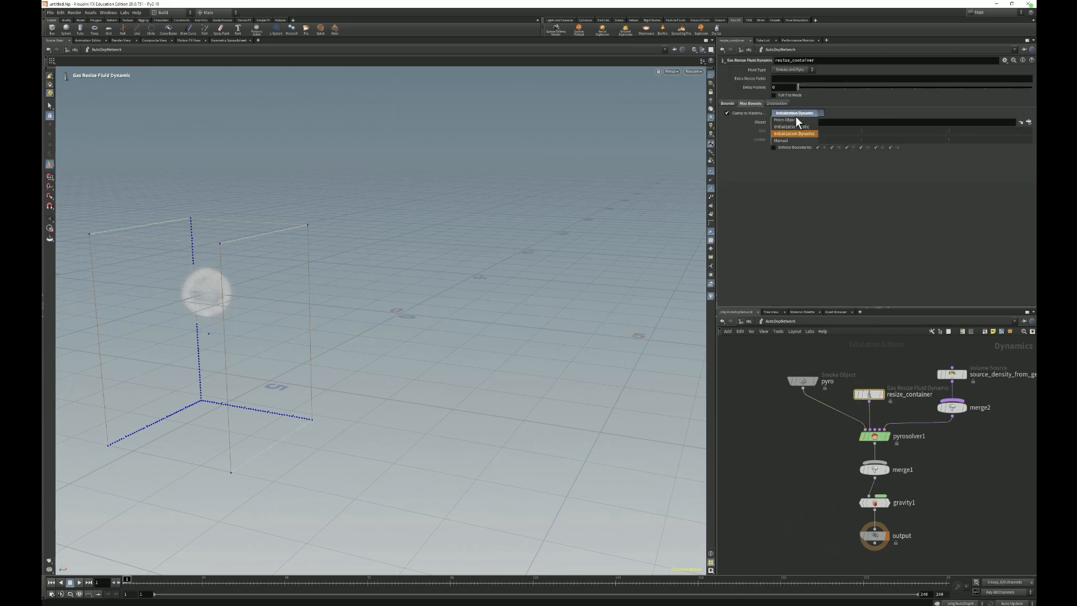
{"action": "left_click", "coordinate": [782, 140]}
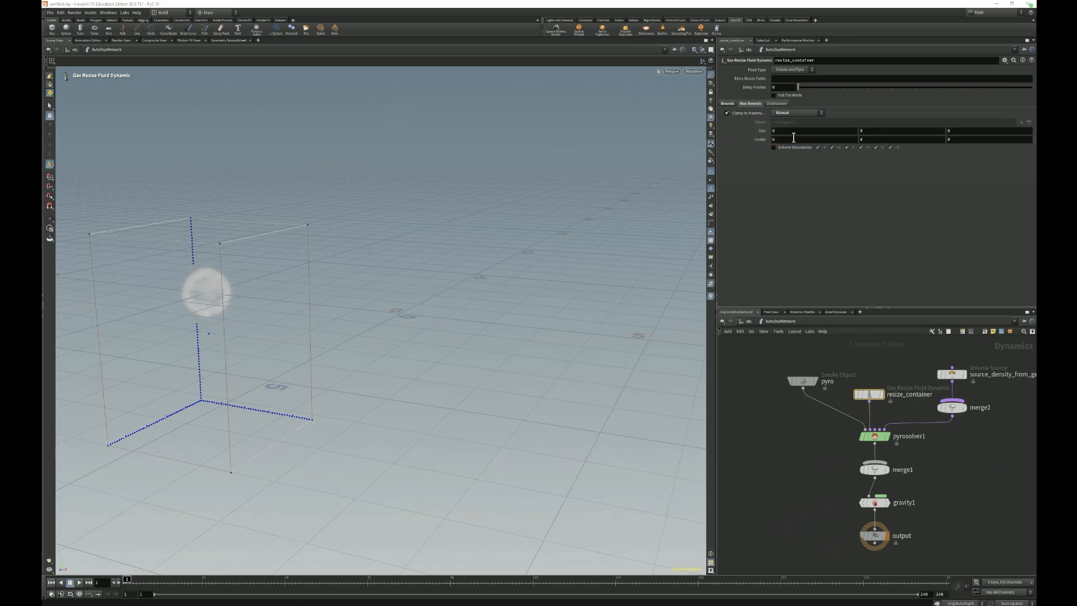
{"action": "left_click", "coordinate": [802, 131]}
{"action": "type", "text": "14"}
{"action": "left_click", "coordinate": [975, 137]}
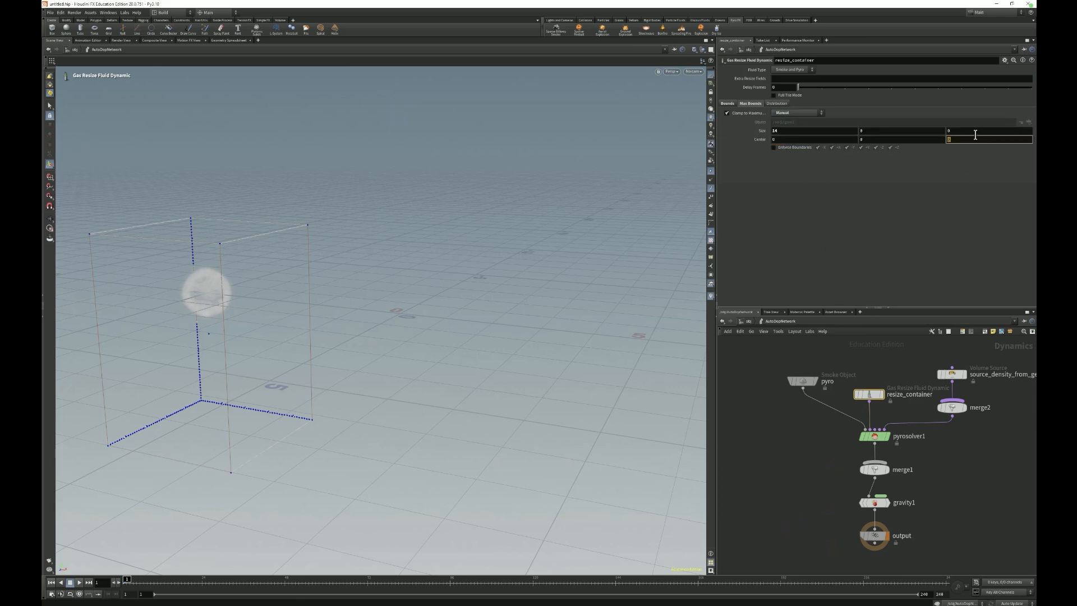
{"action": "left_click", "coordinate": [975, 130]}
{"action": "type", "text": "7"}
{"action": "key", "text": "Return"}
Step: Enable Enforce Boundaries on the resize_container node and set its maximum bounds size in Y to 5
{"action": "left_click", "coordinate": [774, 147]}
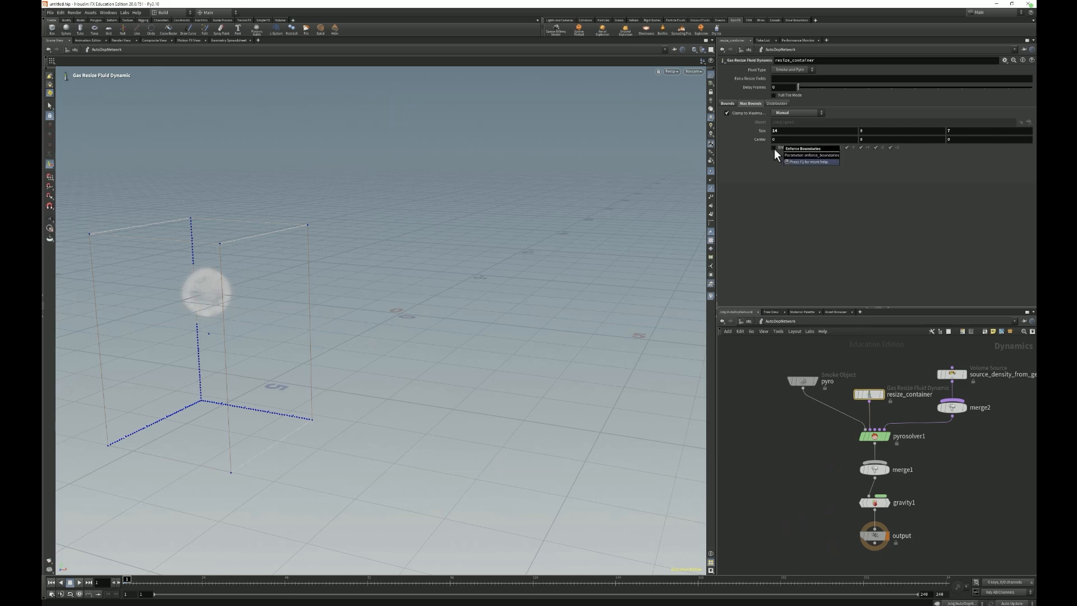
{"action": "left_click", "coordinate": [886, 131]}
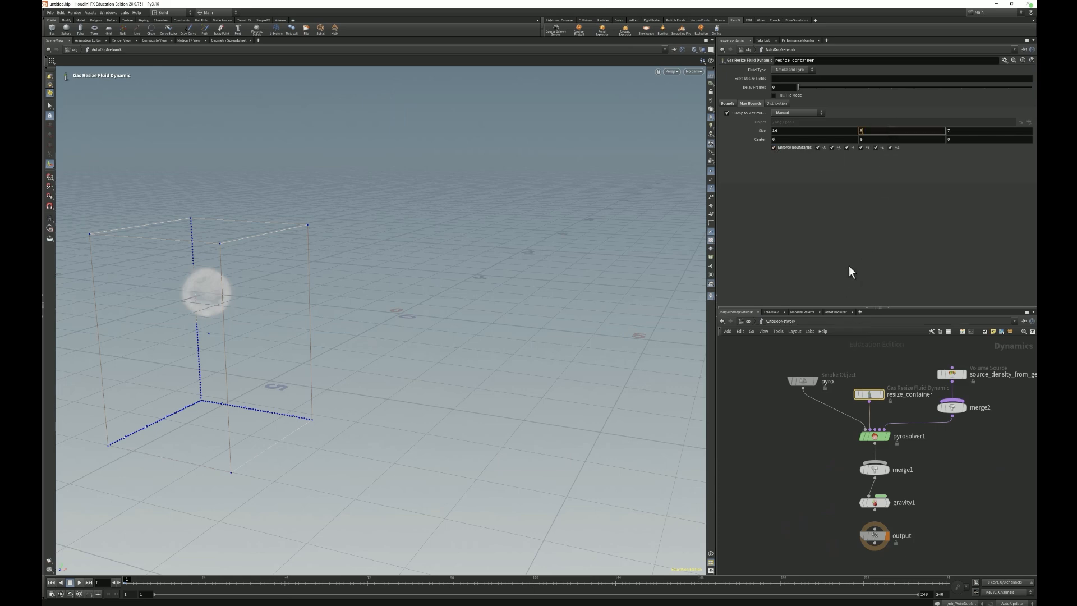
{"action": "type", "text": "5"}
{"action": "key", "text": "Return"}
Step: Change the viewport background to the Dark color scheme and play the smoke simulation to about frame 30
{"action": "left_click", "coordinate": [78, 582]}
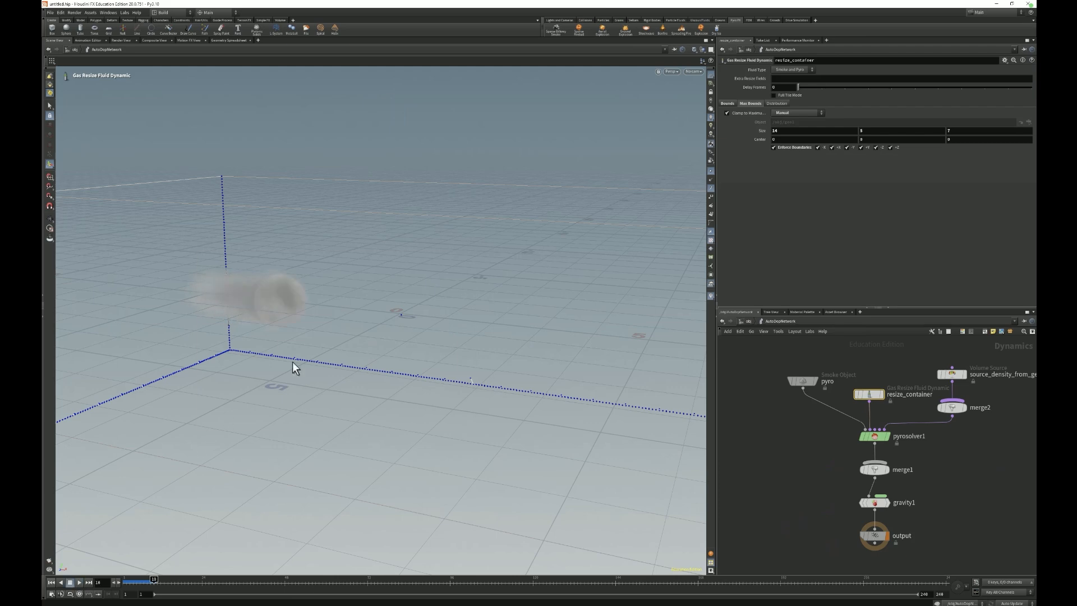
{"action": "key", "text": "d"}
{"action": "left_click", "coordinate": [262, 281]}
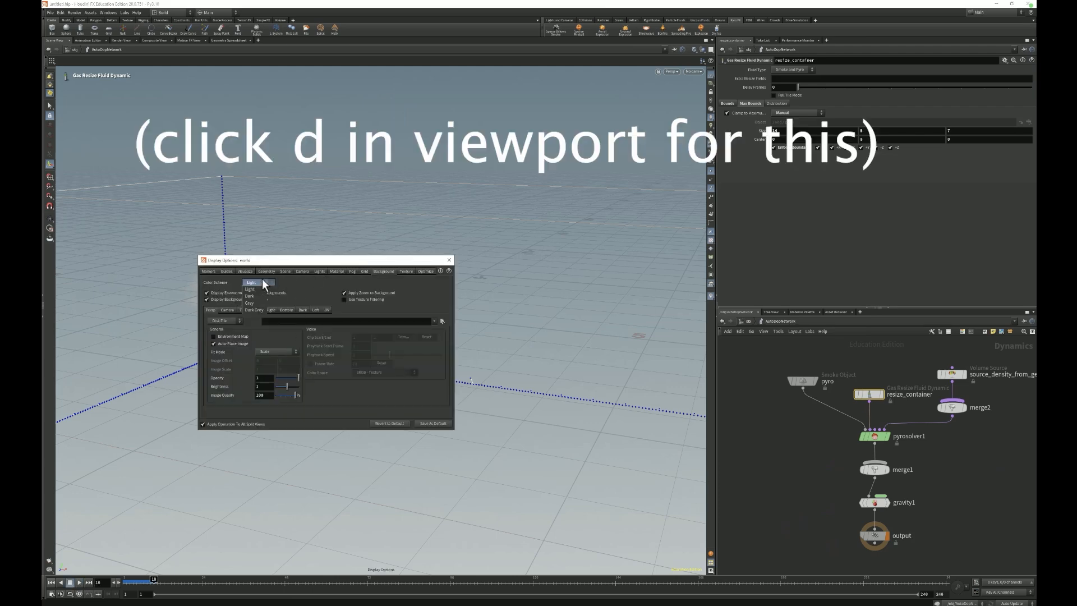
{"action": "left_click", "coordinate": [257, 295]}
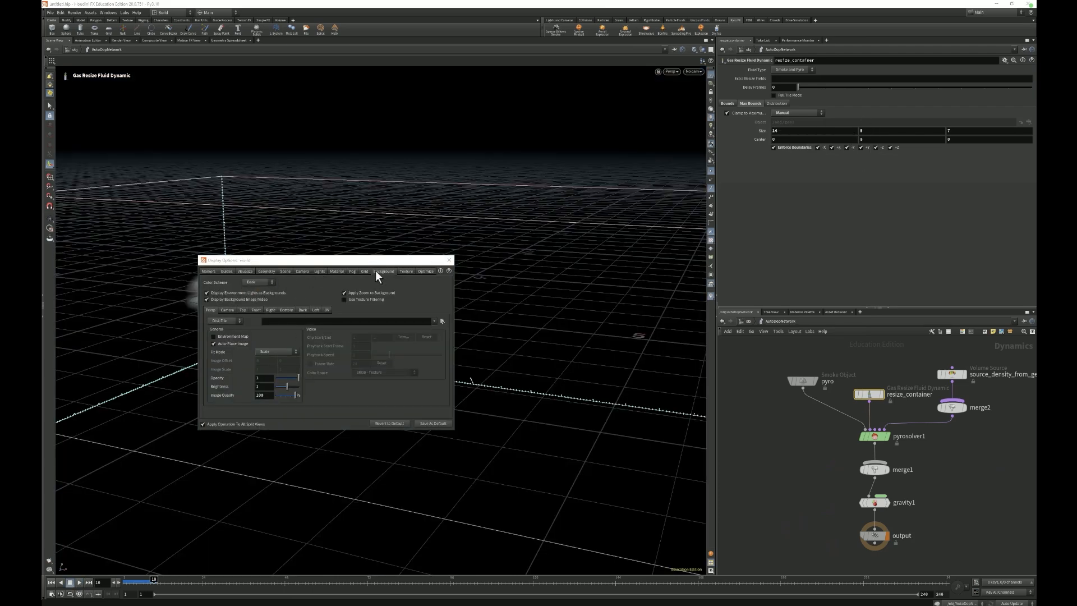
{"action": "left_click", "coordinate": [450, 260]}
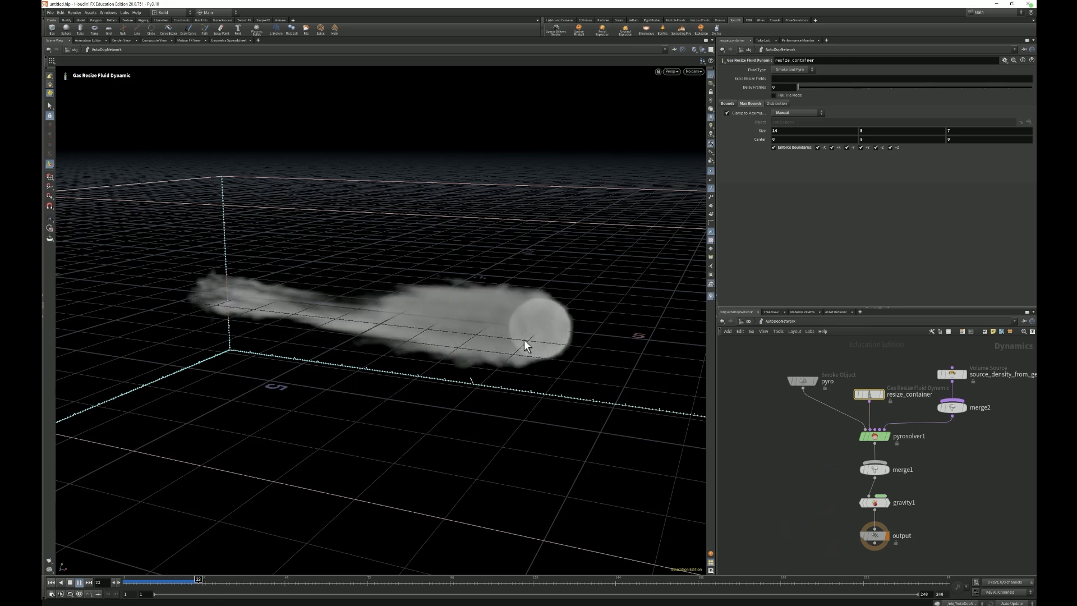
{"action": "left_click", "coordinate": [70, 582]}
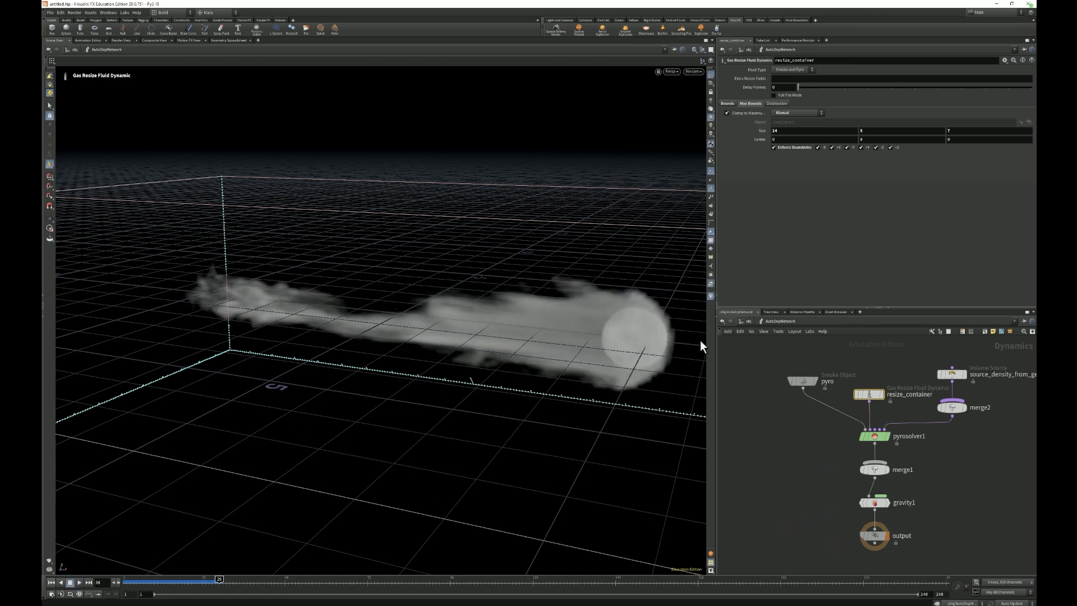
Step: Pull the Point Velocity node out of the geo1 network chain and play the simulation without it from the object level
{"action": "left_click", "coordinate": [745, 320]}
{"action": "left_click", "coordinate": [754, 386]}
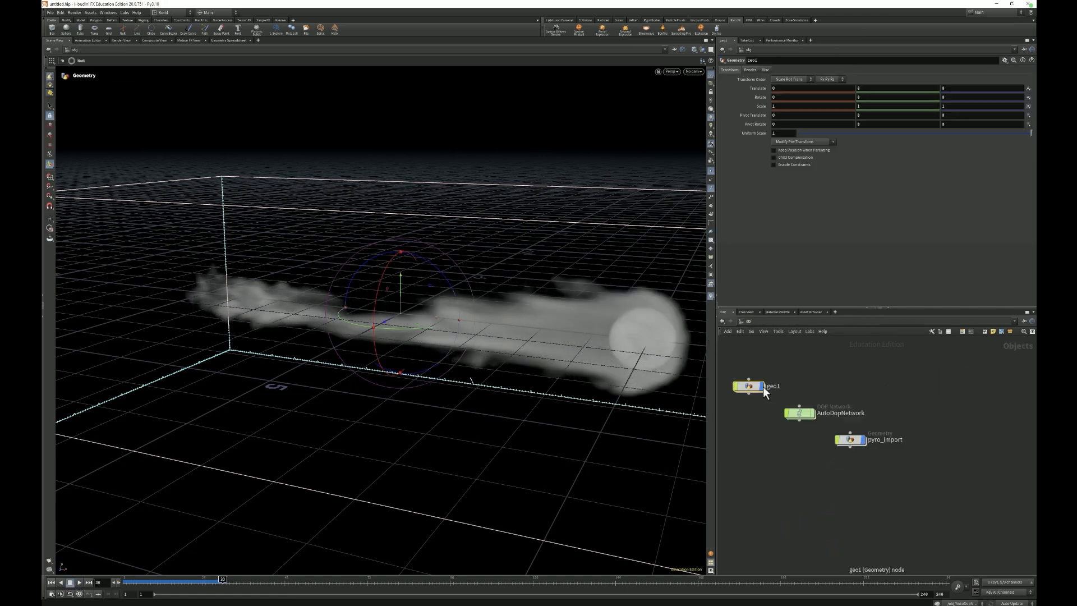
{"action": "double_click", "coordinate": [752, 386]}
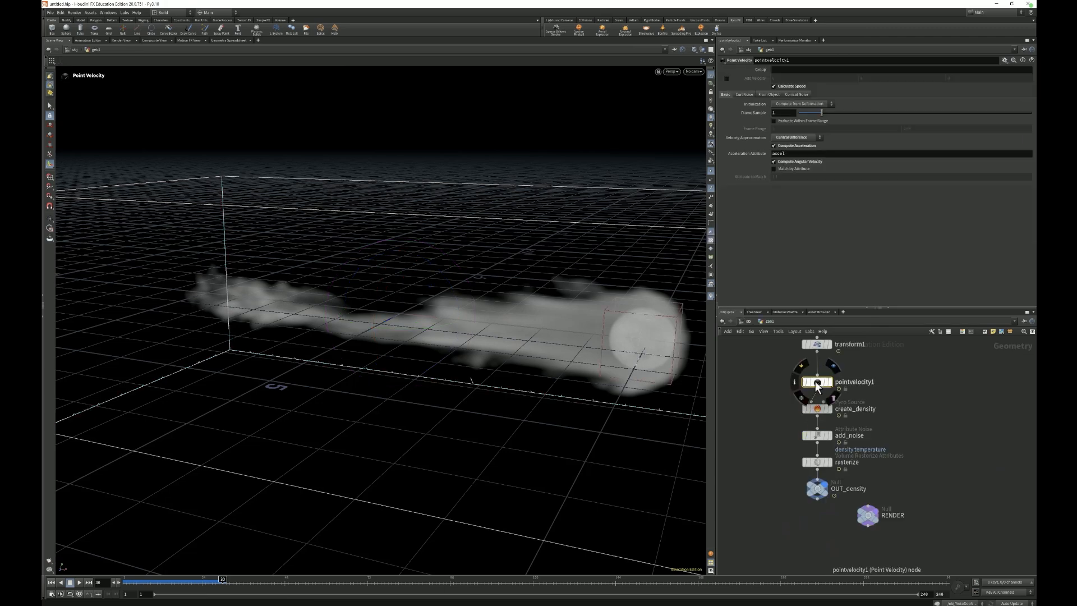
{"action": "left_click_drag", "start_coordinate": [816, 385], "coordinate": [961, 387]}
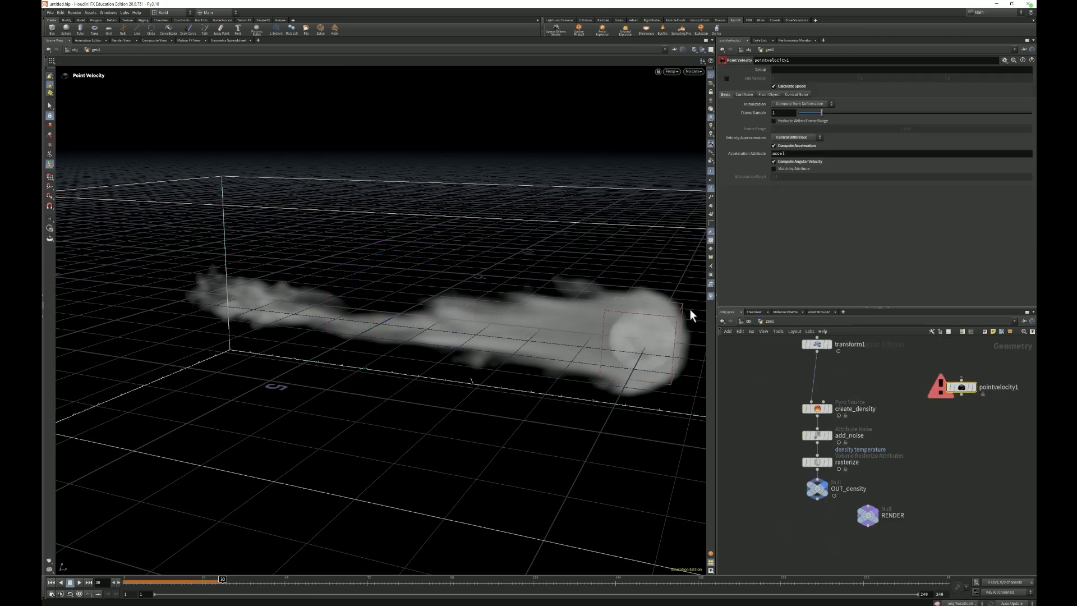
{"action": "left_click", "coordinate": [746, 320]}
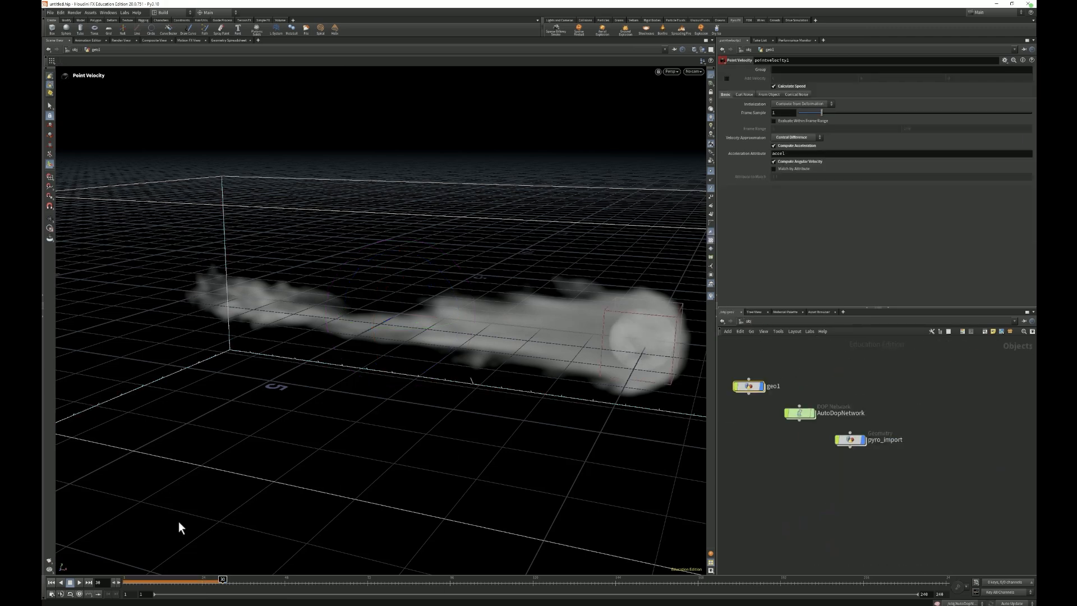
{"action": "left_click", "coordinate": [79, 582]}
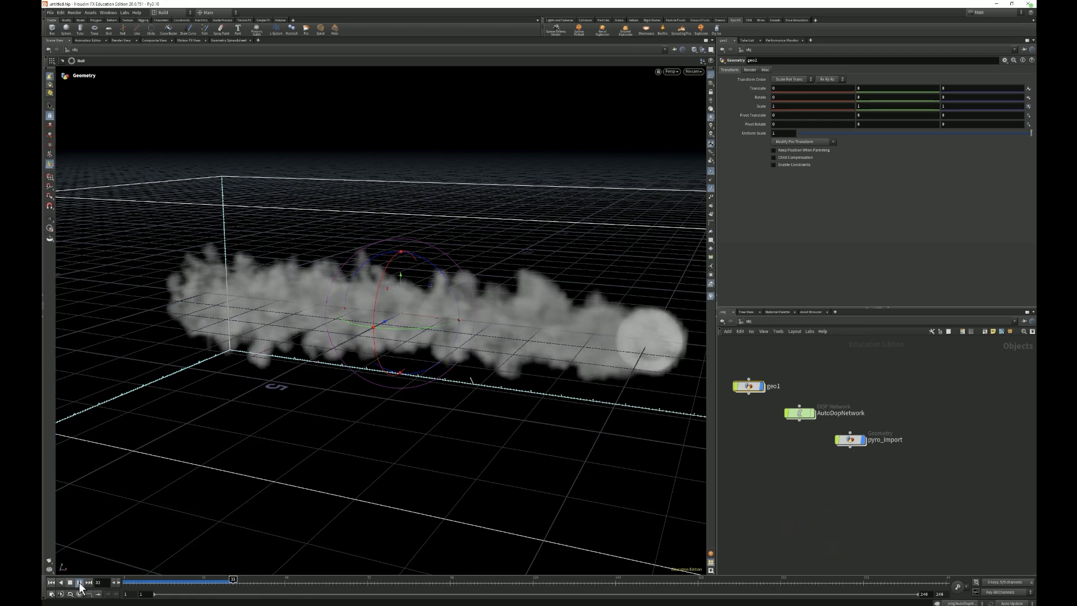
{"action": "left_click", "coordinate": [82, 583]}
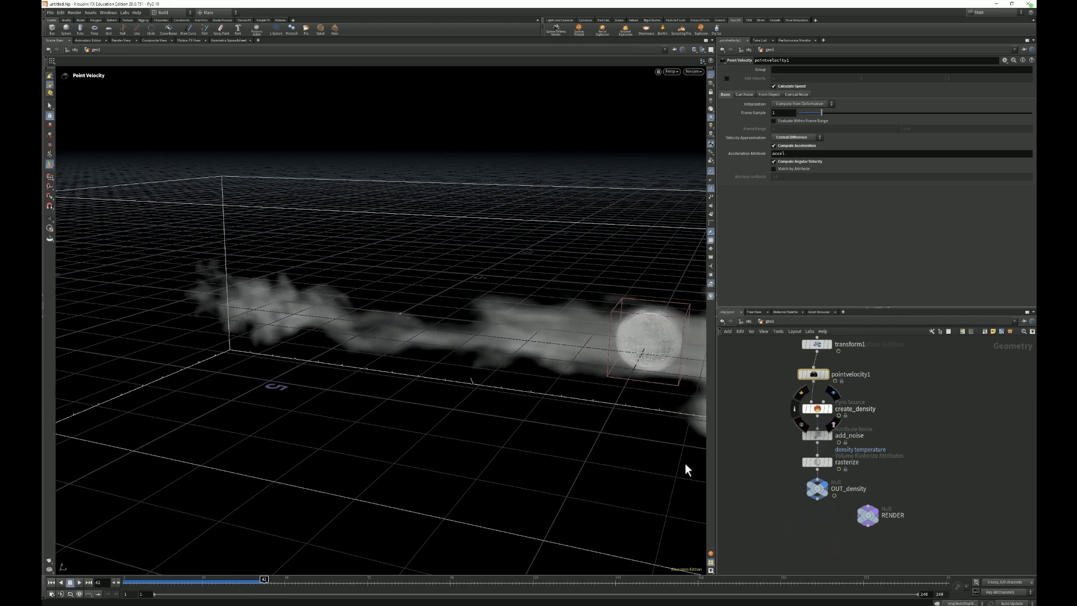
Step: Set the particle scale of the create_density Pyro Source node to 1
{"action": "left_click", "coordinate": [818, 410]}
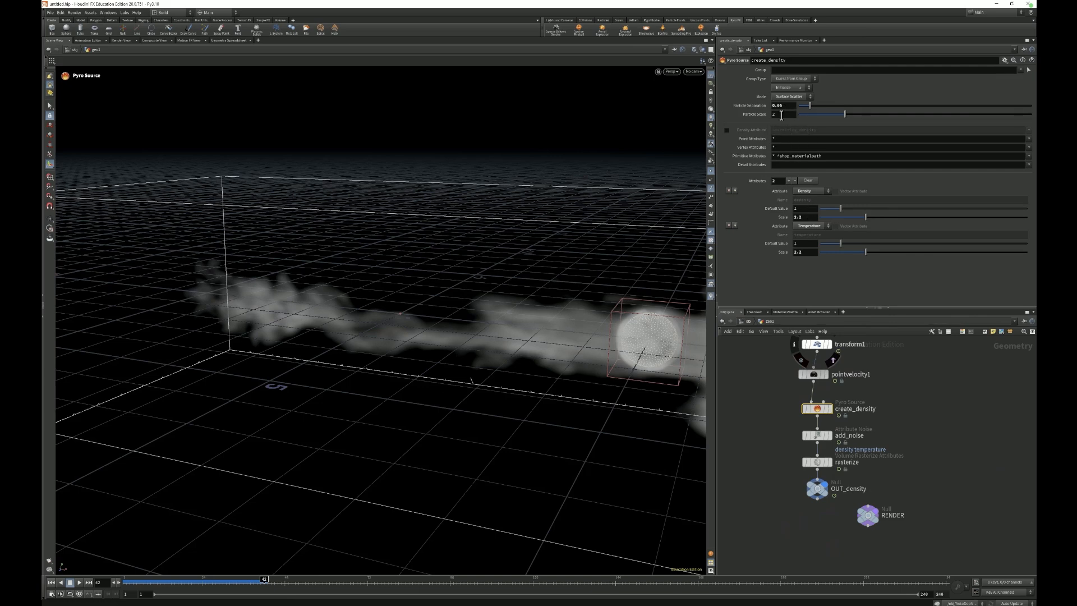
{"action": "type", "text": "1"}
{"action": "key", "text": "Return"}
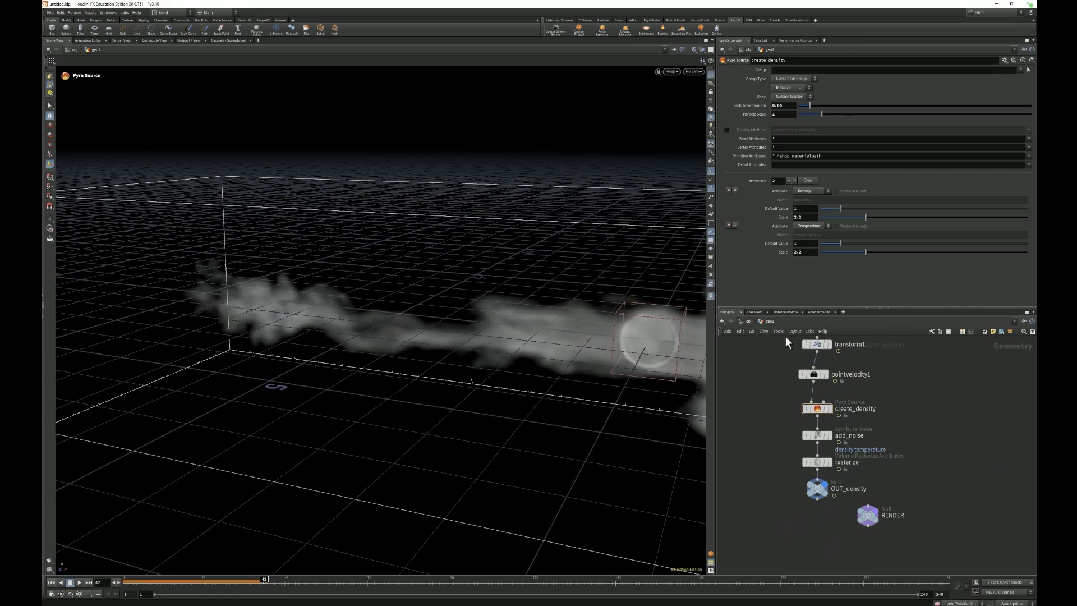
Step: In AutoDopNetwork, set the pyro smoke object's division size to 0.0325 and replay the simulation from the first frame
{"action": "key", "text": "u"}
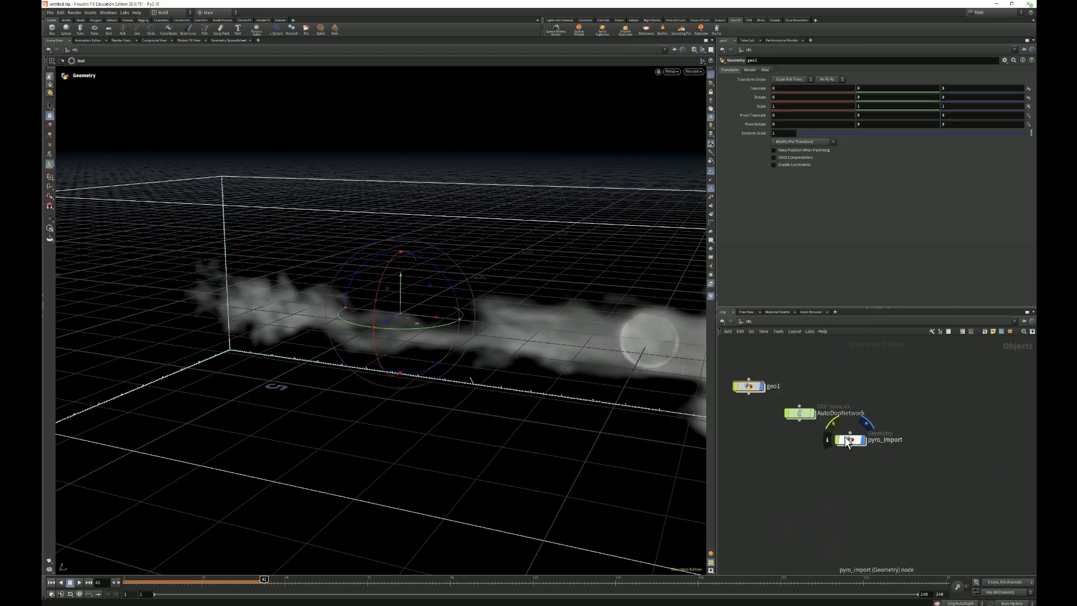
{"action": "key", "text": "i"}
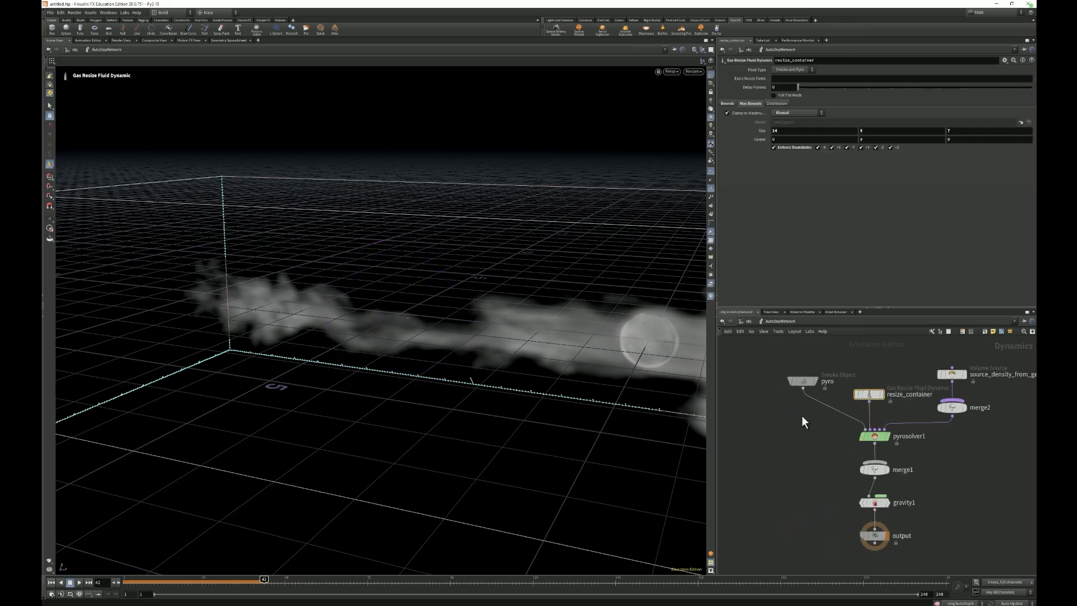
{"action": "left_click", "coordinate": [801, 382]}
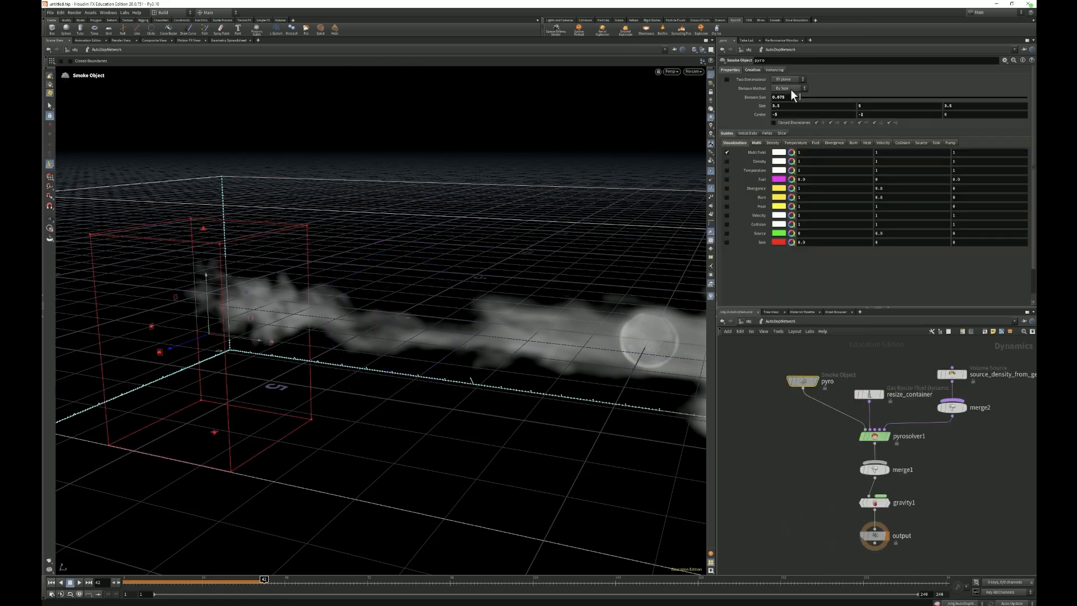
{"action": "double_click", "coordinate": [789, 97]}
{"action": "type", "text": "0.0725"}
{"action": "left_click", "coordinate": [775, 444]}
{"action": "left_click", "coordinate": [51, 582]}
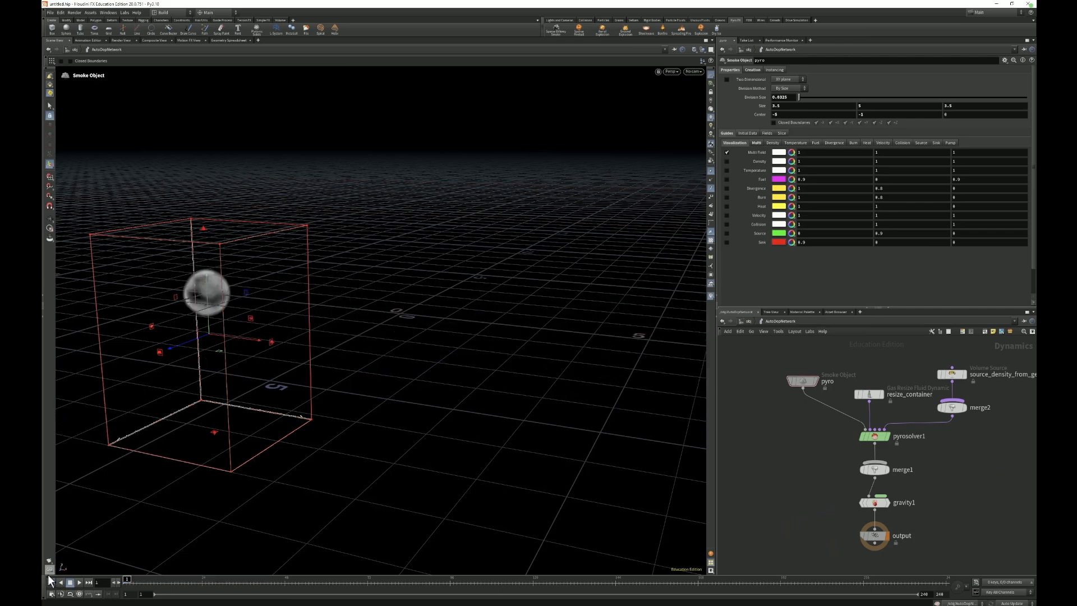
{"action": "left_click", "coordinate": [78, 582]}
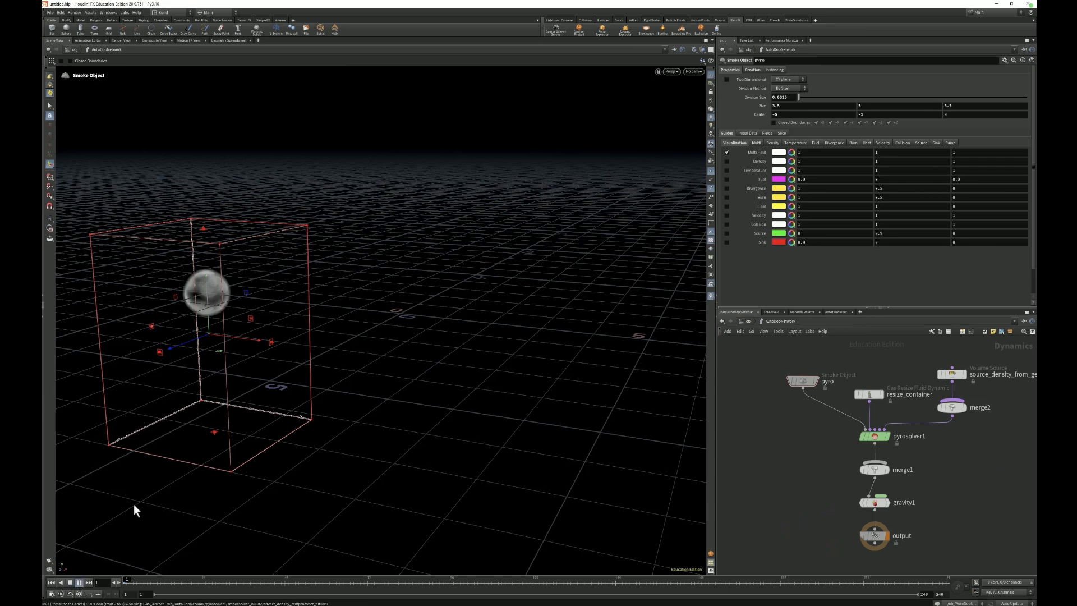